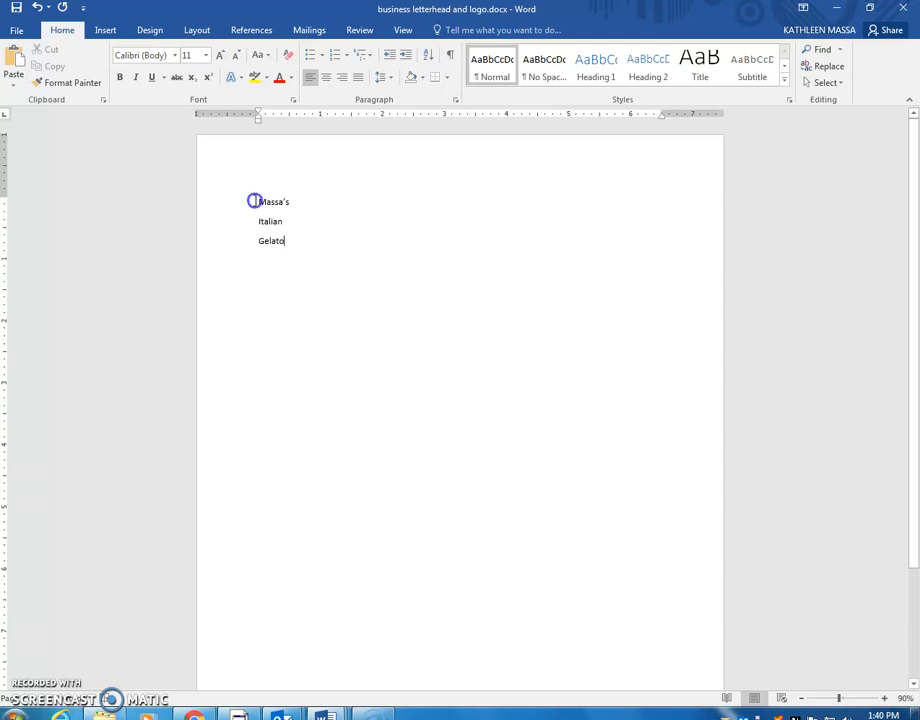
# Step: Select the three title lines Massa's, Italian and Gelato
pyautogui.moveTo(255, 201); pyautogui.dragTo(304, 245)
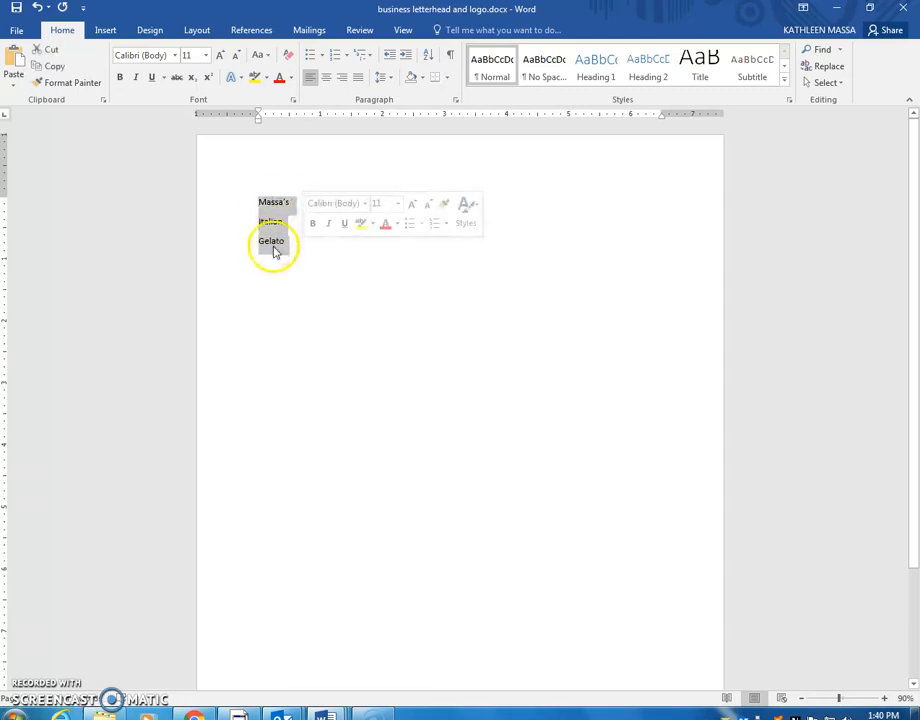
# Step: Format the three-line gelato title in Ravie at 26 pt, centred on the page
pyautogui.click(175, 57)
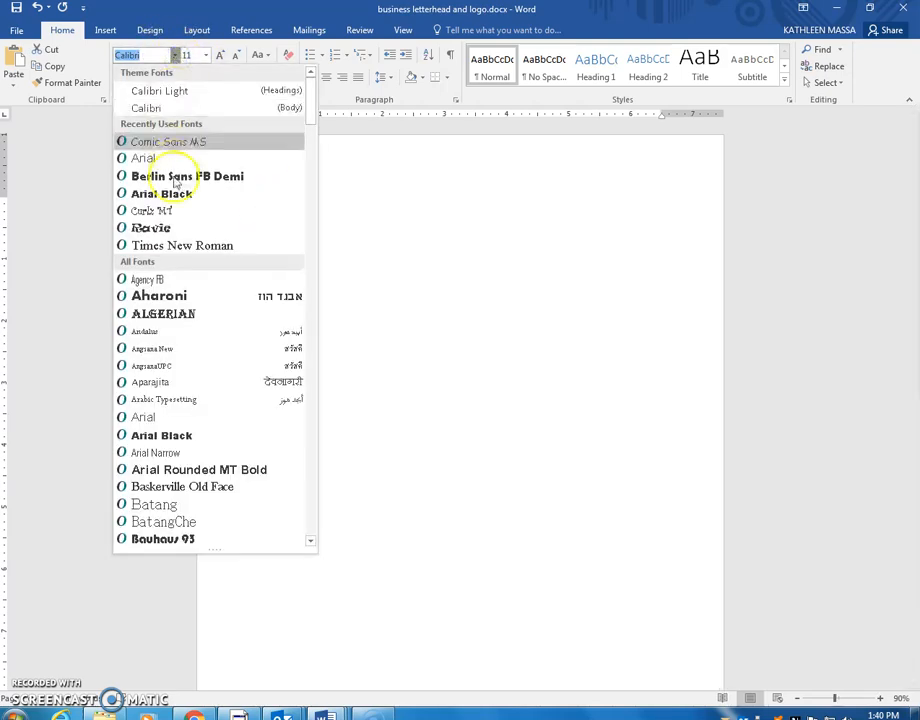
pyautogui.click(168, 226)
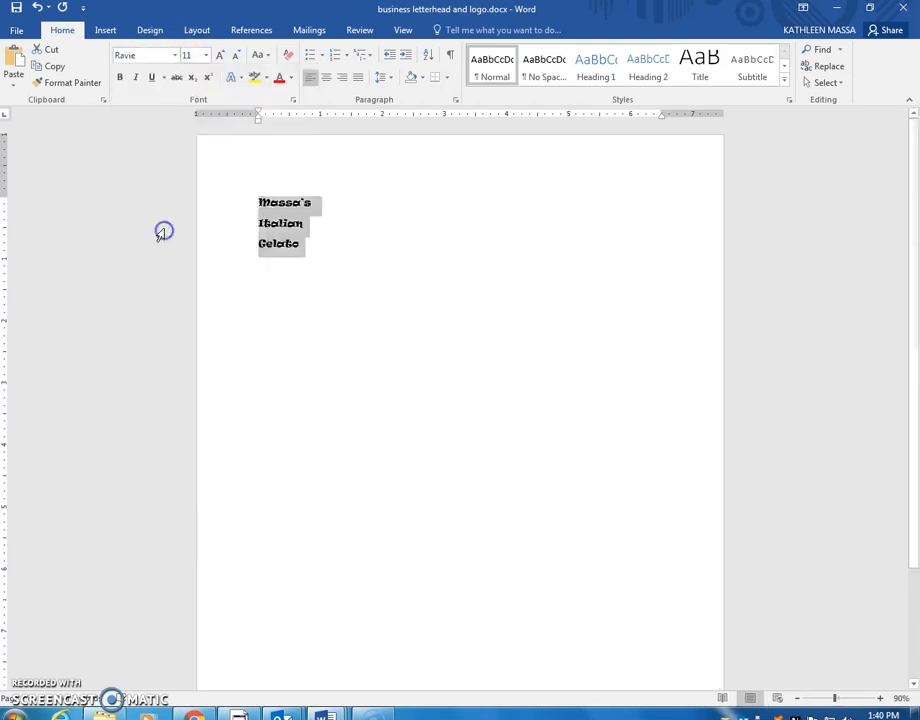
pyautogui.click(204, 55)
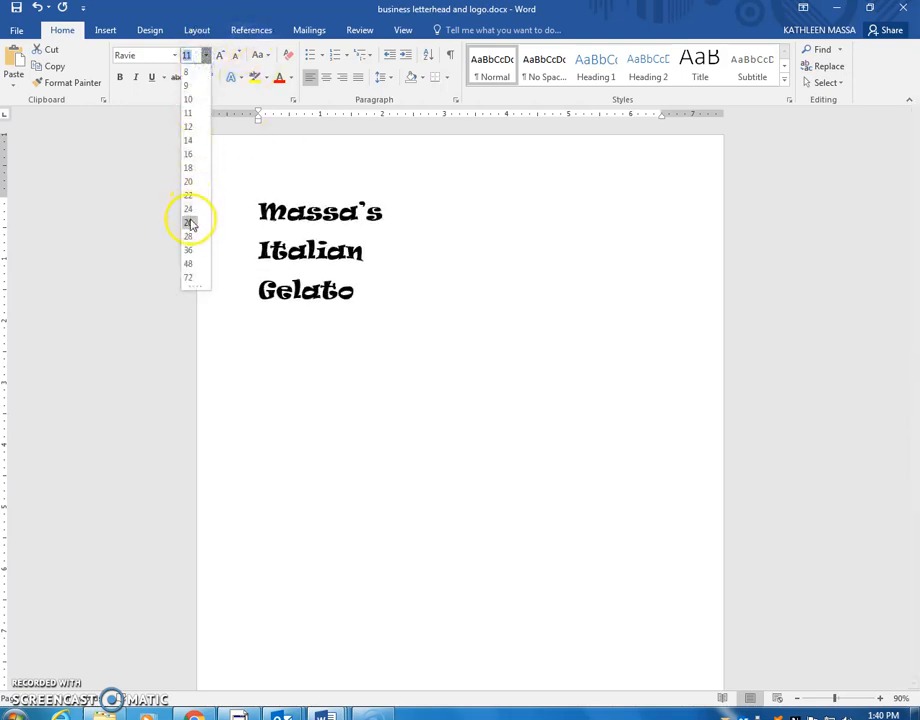
pyautogui.click(190, 222)
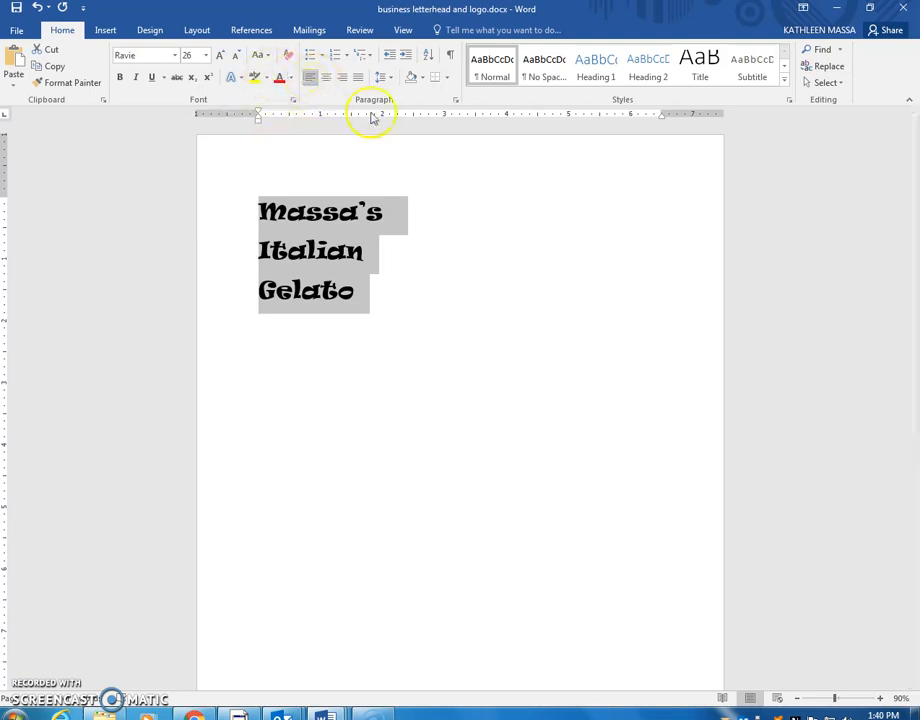
pyautogui.click(327, 80)
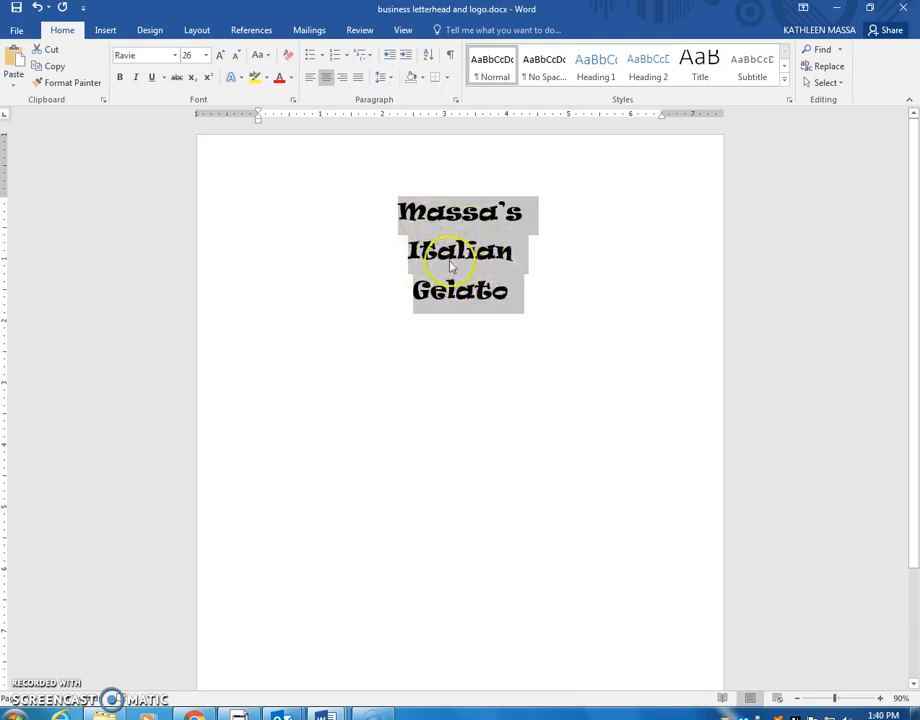
# Step: Remove the space after each paragraph of the three title lines
pyautogui.click(385, 79)
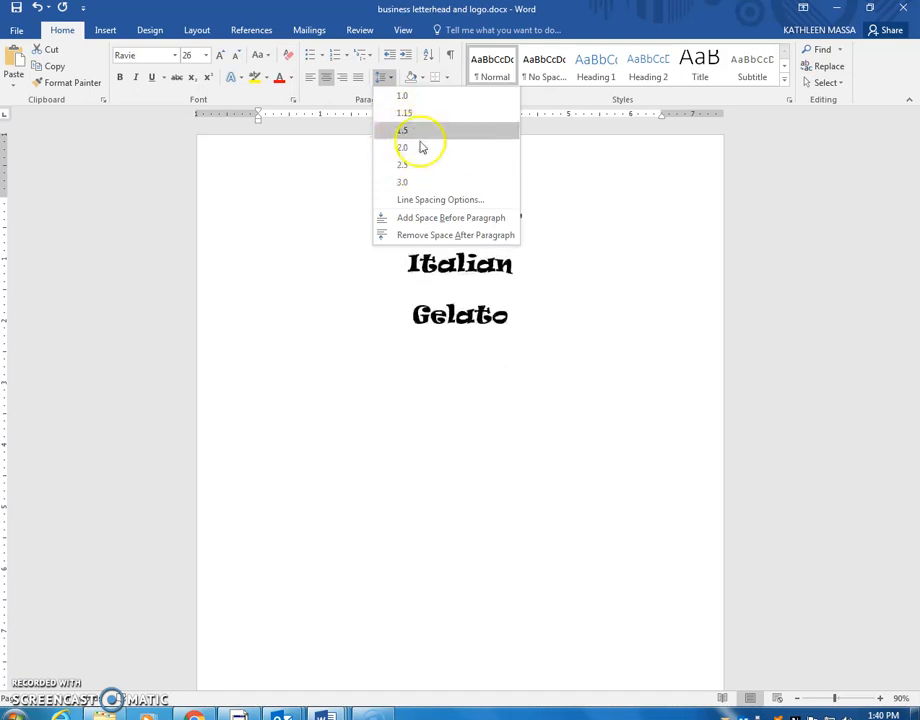
pyautogui.click(418, 236)
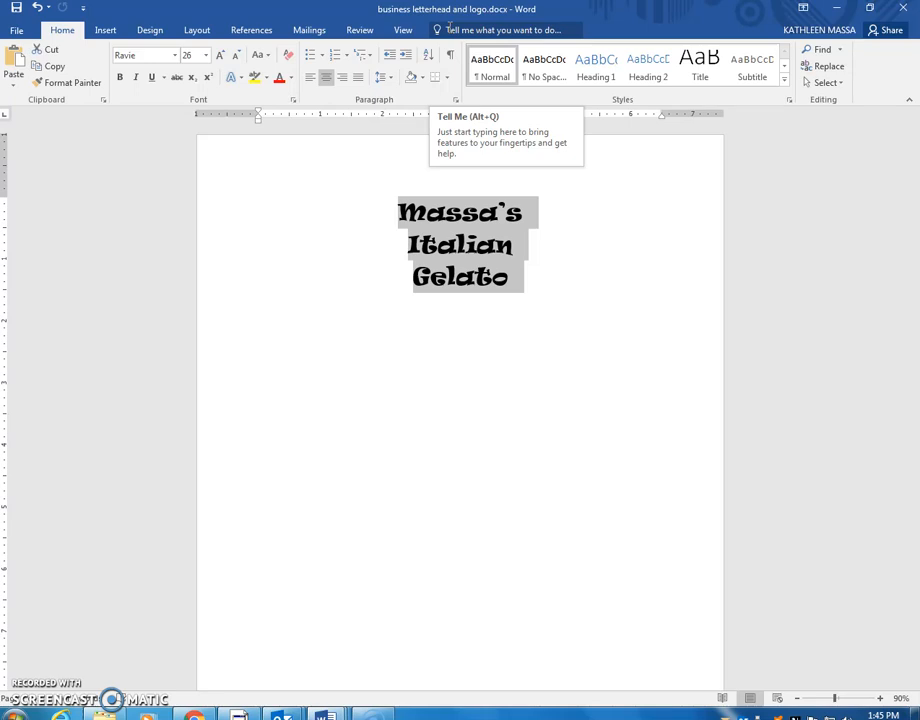
# Step: Find shapes through a 'shapes' search and draw an oval covering the three-line title
pyautogui.click(449, 28)
pyautogui.write('shapes')
pyautogui.press('Return')
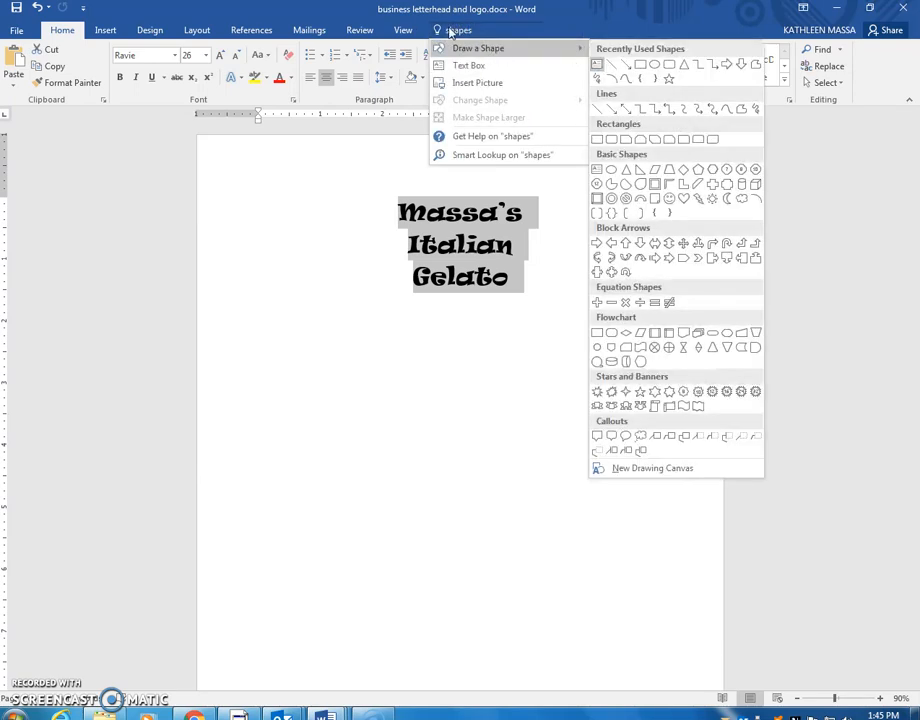
pyautogui.click(654, 66)
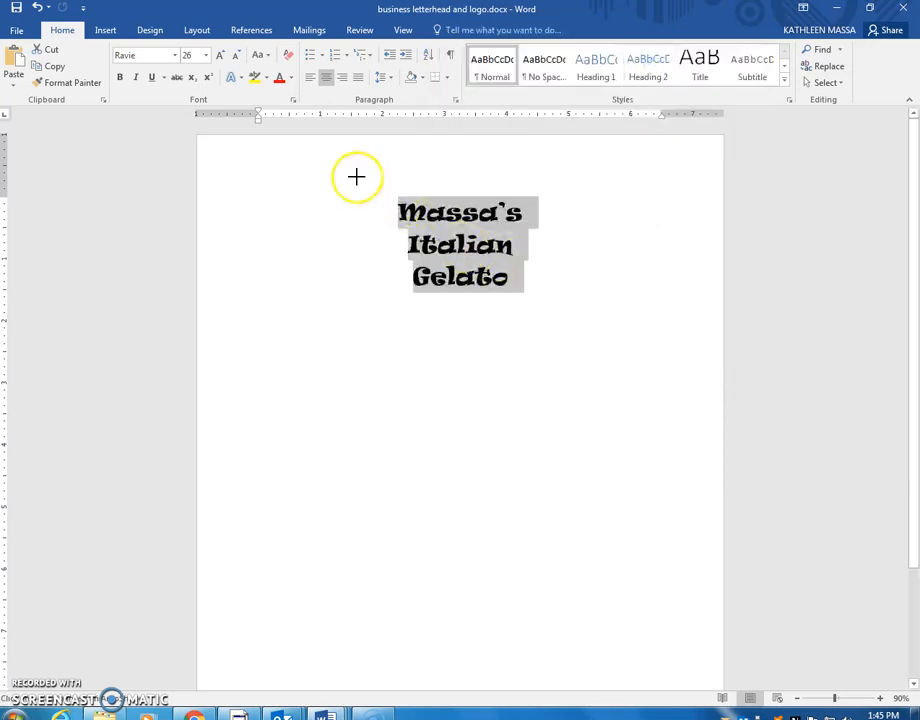
pyautogui.moveTo(308, 168)
pyautogui.mouseDown()
pyautogui.moveTo(538, 212)
pyautogui.moveTo(626, 293)
pyautogui.moveTo(610, 338)
pyautogui.moveTo(653, 334)
pyautogui.moveTo(619, 341)
pyautogui.mouseUp()
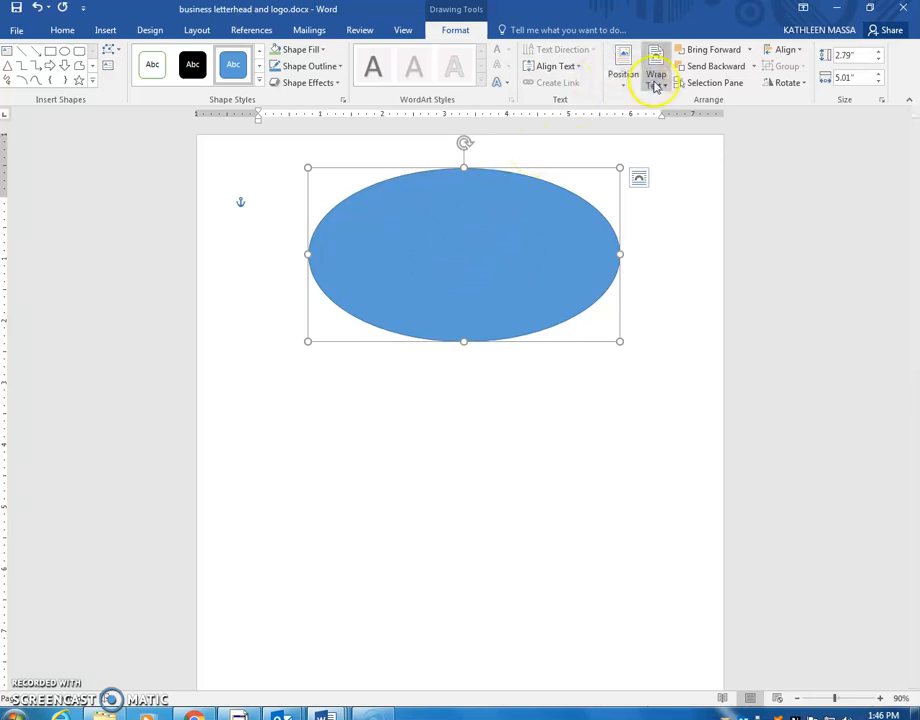
# Step: Set the oval's text wrapping to Behind Text so the title shows on top
pyautogui.click(655, 86)
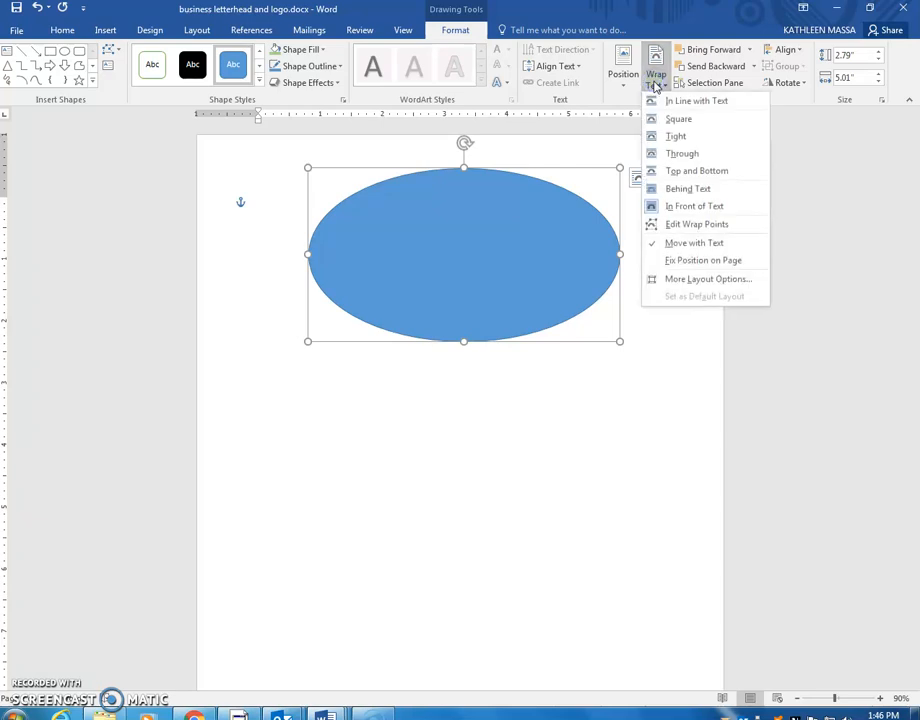
pyautogui.click(681, 190)
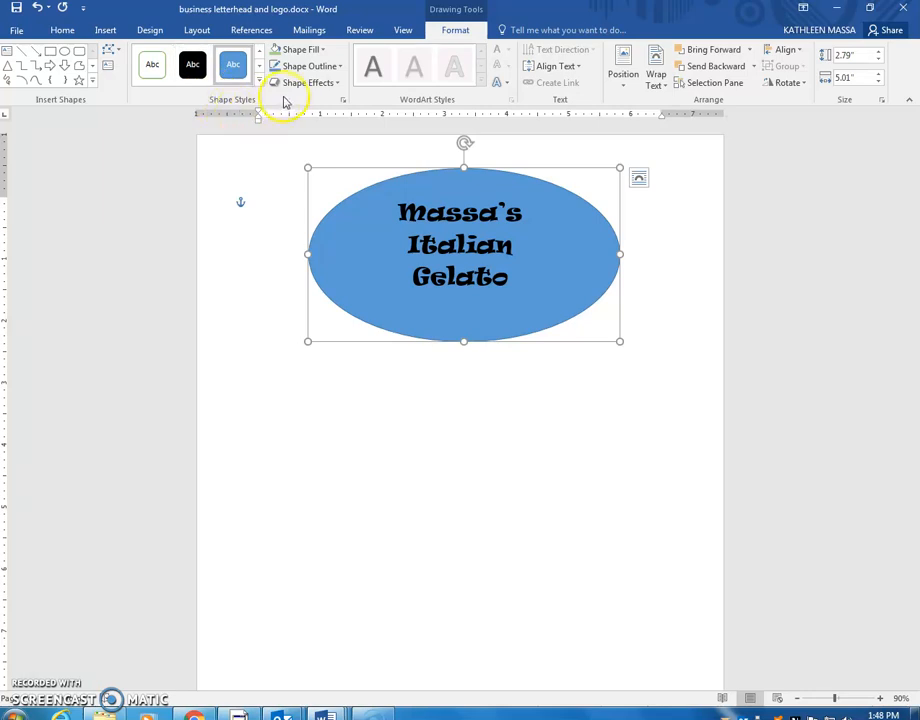
pyautogui.click(312, 51)
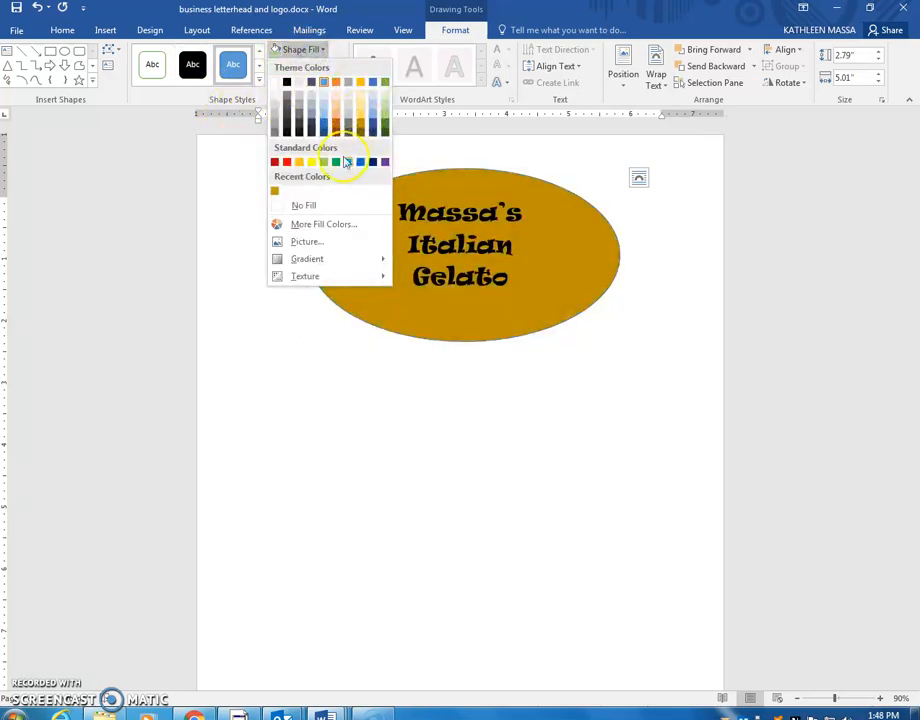
# Step: Fill the oval with a three-stripe flag picture from a Bing 'italian flag' search
pyautogui.click(306, 245)
pyautogui.click(515, 321)
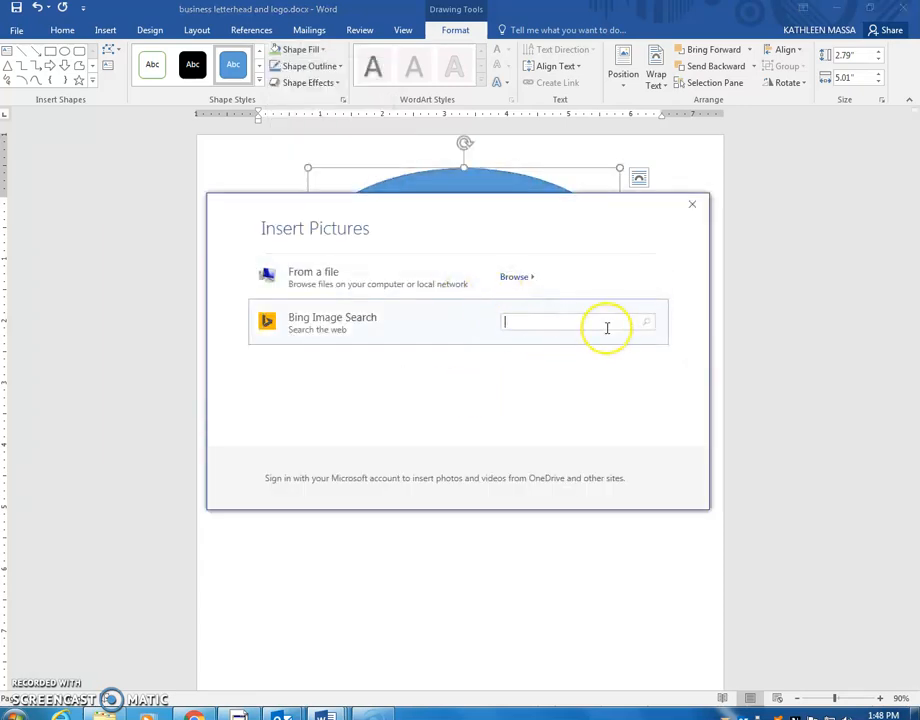
pyautogui.write('italian f')
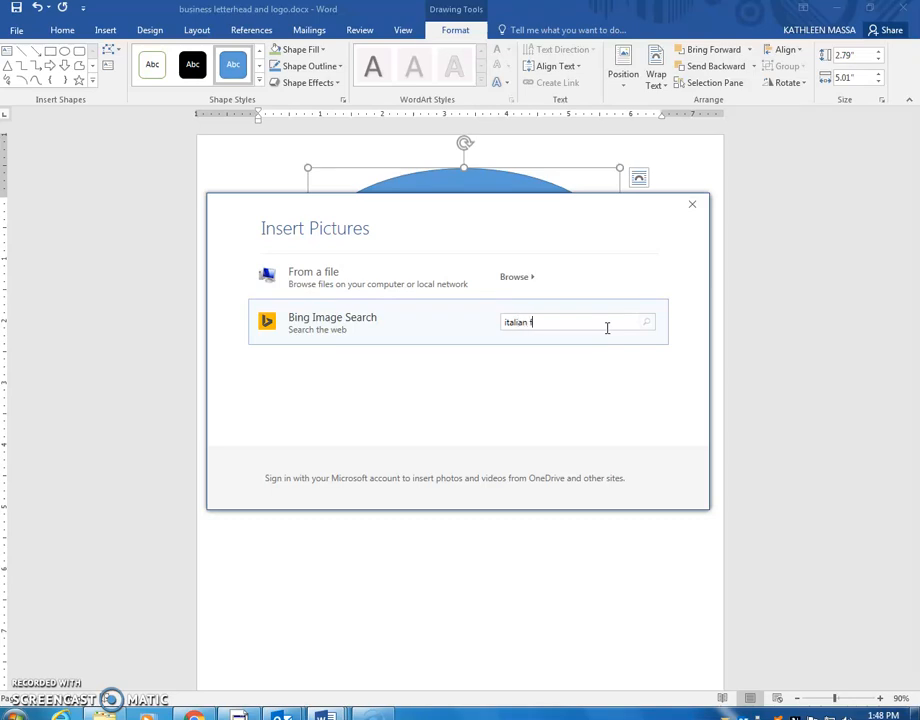
pyautogui.write('lag')
pyautogui.click(646, 328)
pyautogui.click(614, 332)
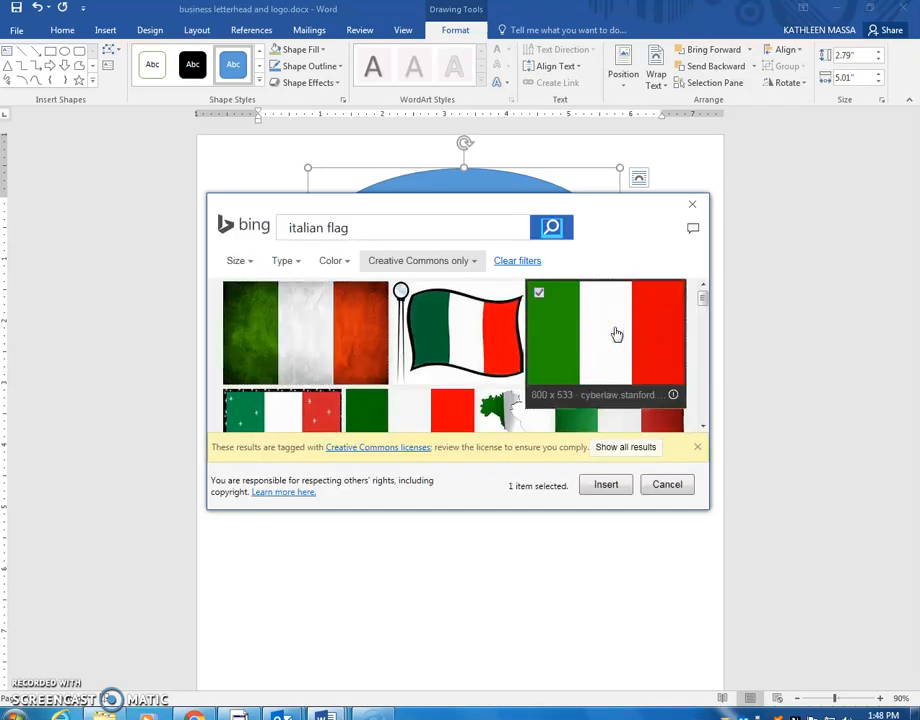
pyautogui.click(606, 484)
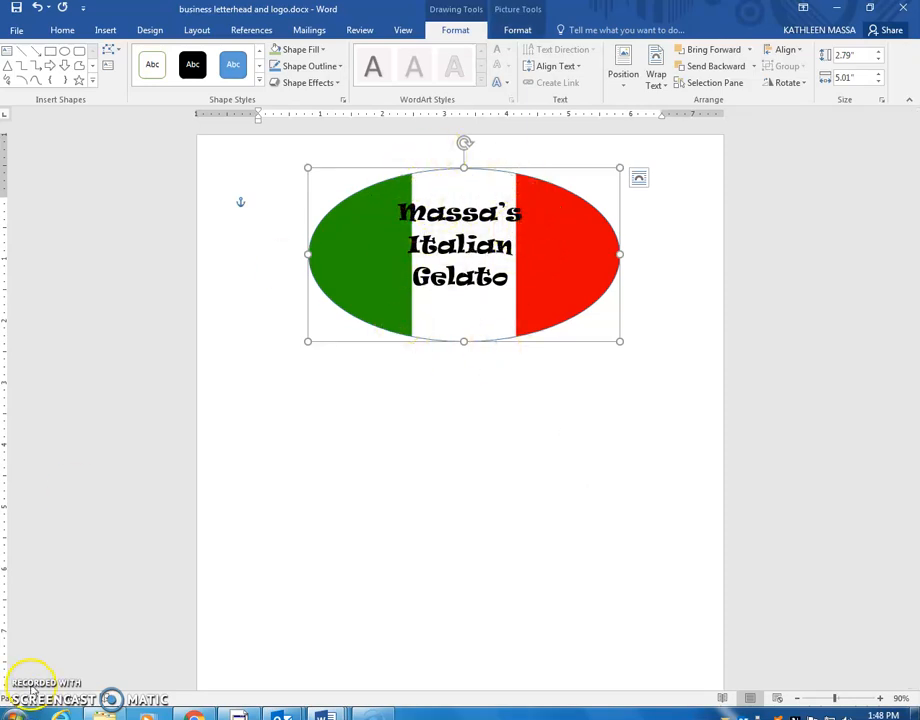
# Step: Give the flag oval a black outline and reshape it wider and shorter, about 2.47 by 5.98 inches
pyautogui.click(326, 67)
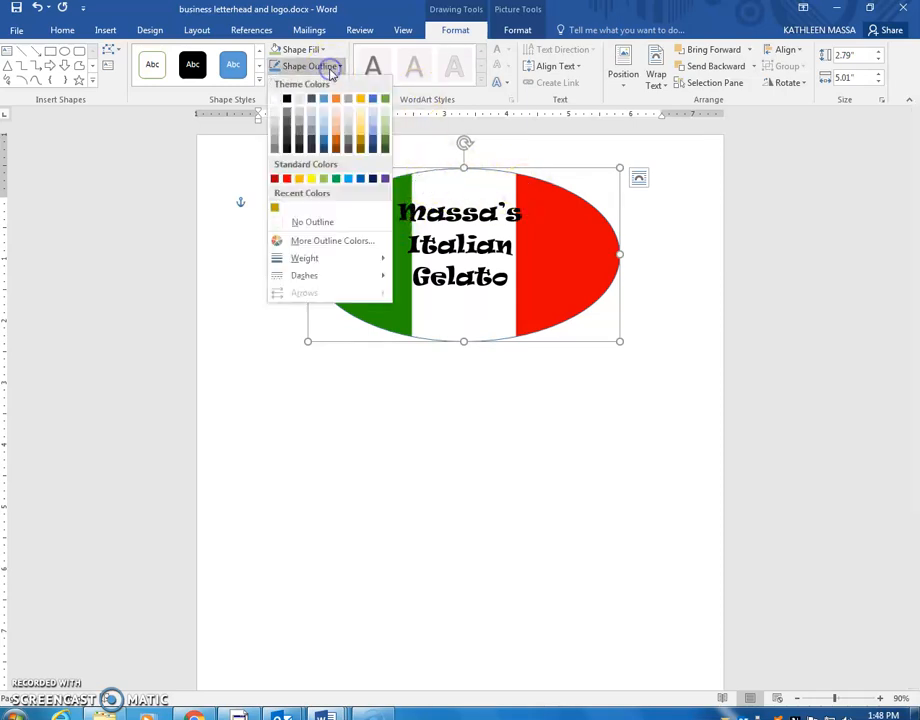
pyautogui.click(287, 99)
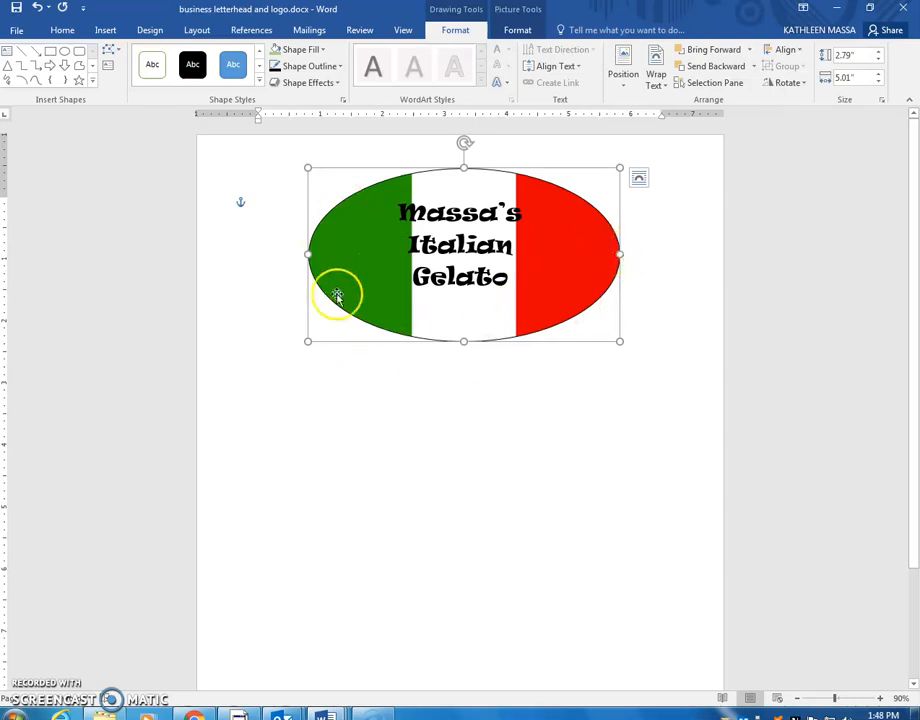
pyautogui.moveTo(310, 256); pyautogui.dragTo(277, 248)
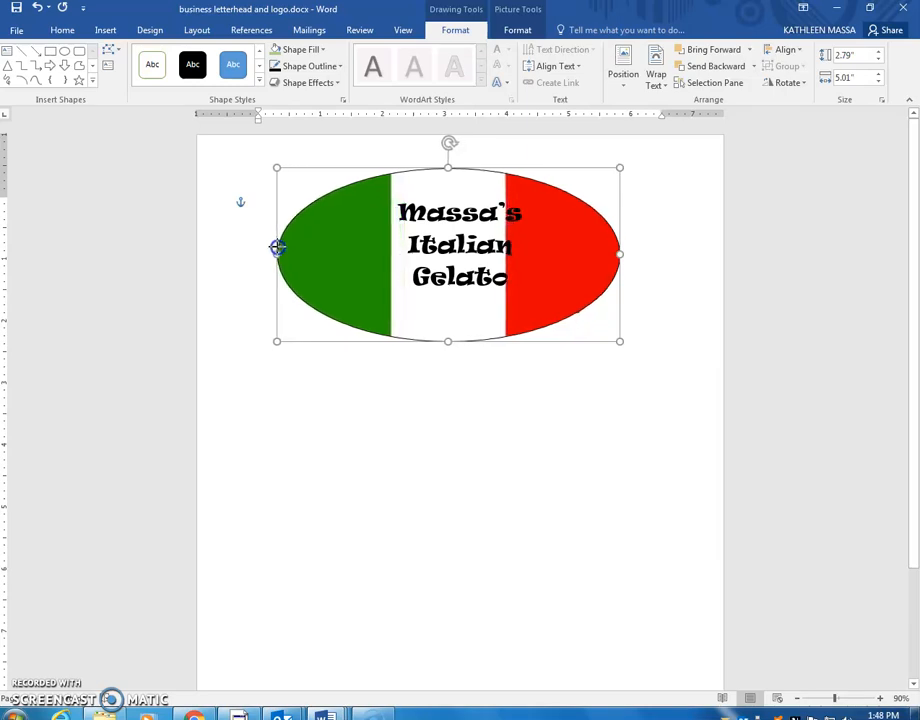
pyautogui.moveTo(621, 254); pyautogui.dragTo(641, 252)
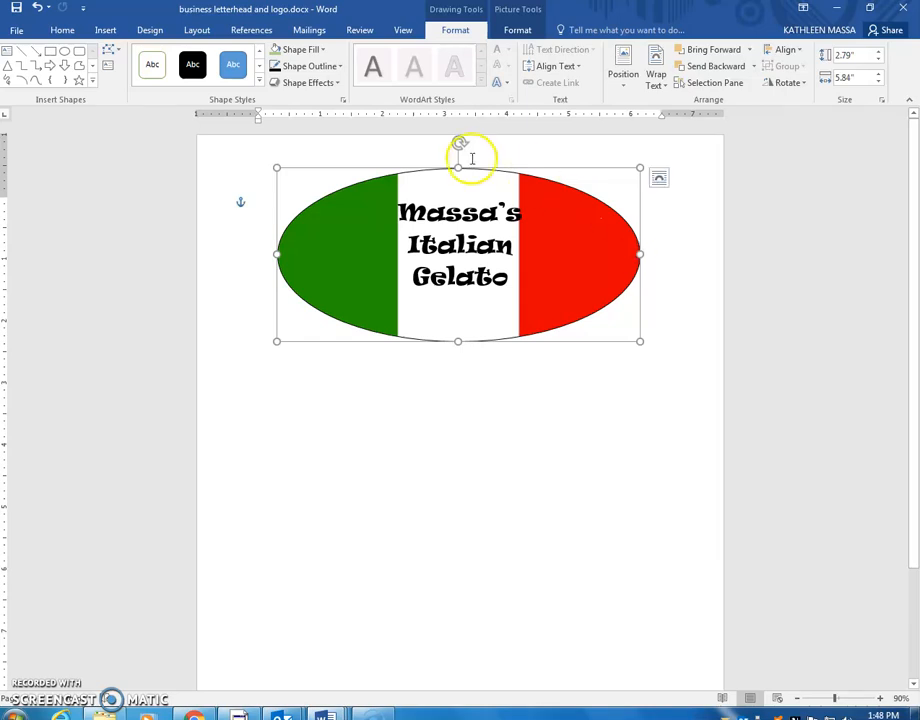
pyautogui.moveTo(458, 341); pyautogui.dragTo(460, 328)
pyautogui.moveTo(481, 171); pyautogui.dragTo(482, 165)
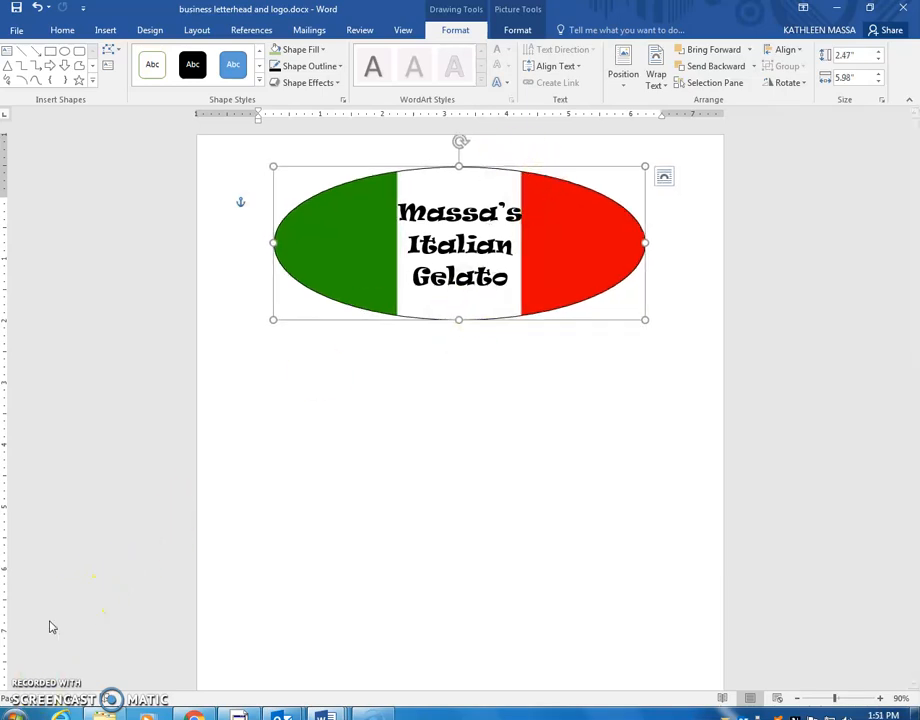
pyautogui.click(135, 545)
pyautogui.click(105, 30)
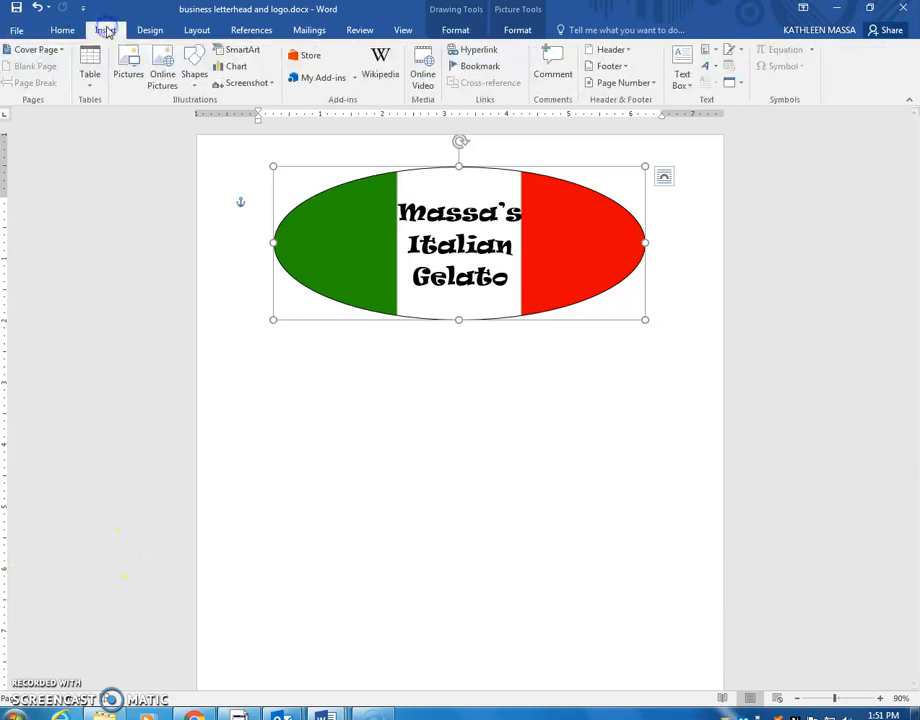
# Step: Draw a small circle on the flag oval's green stripe
pyautogui.click(193, 75)
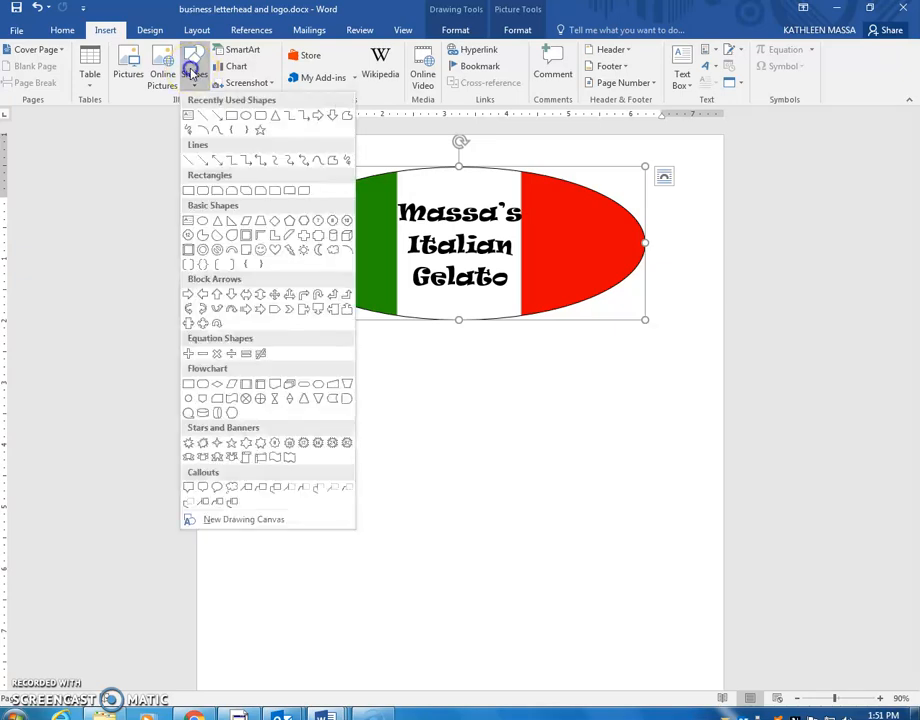
pyautogui.click(247, 119)
pyautogui.moveTo(320, 218); pyautogui.dragTo(355, 240)
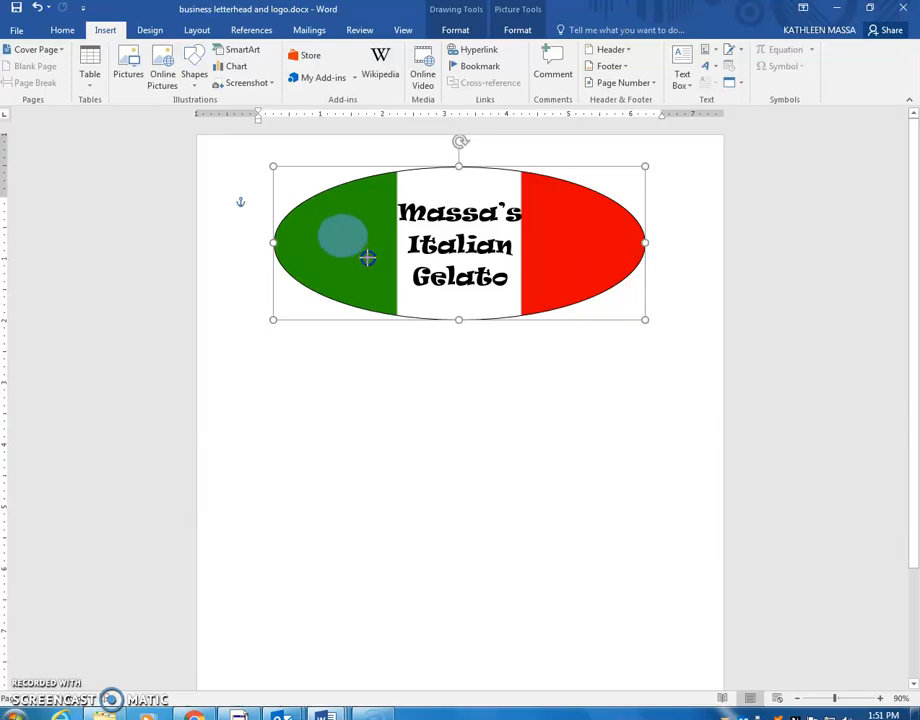
pyautogui.moveTo(361, 256); pyautogui.dragTo(362, 256)
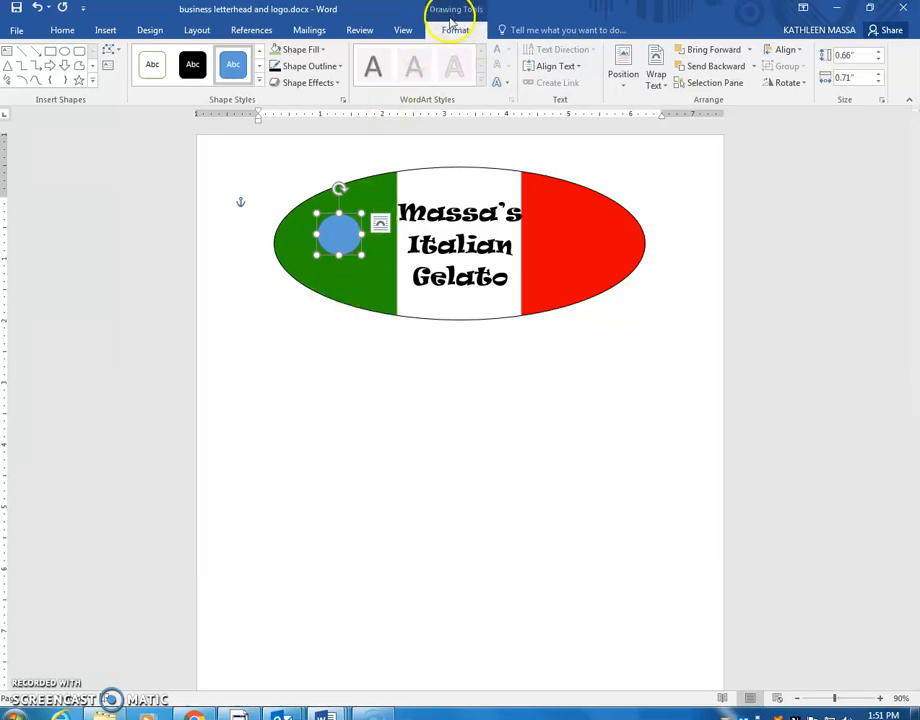
# Step: Fill and outline the small circle red, then nudge it slightly up and right
pyautogui.click(326, 50)
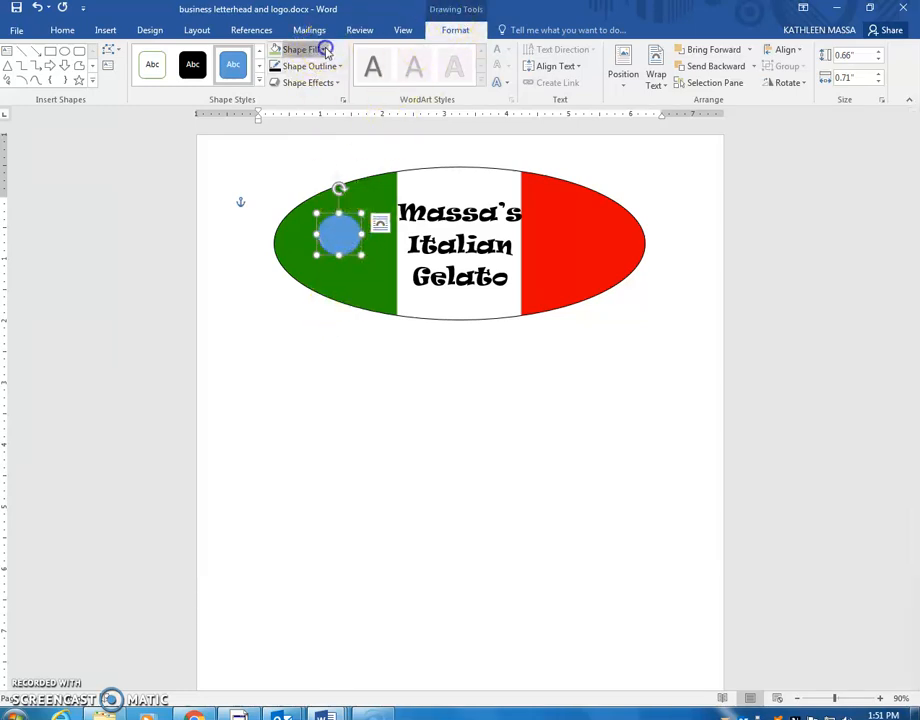
pyautogui.click(287, 161)
pyautogui.click(315, 66)
pyautogui.click(287, 178)
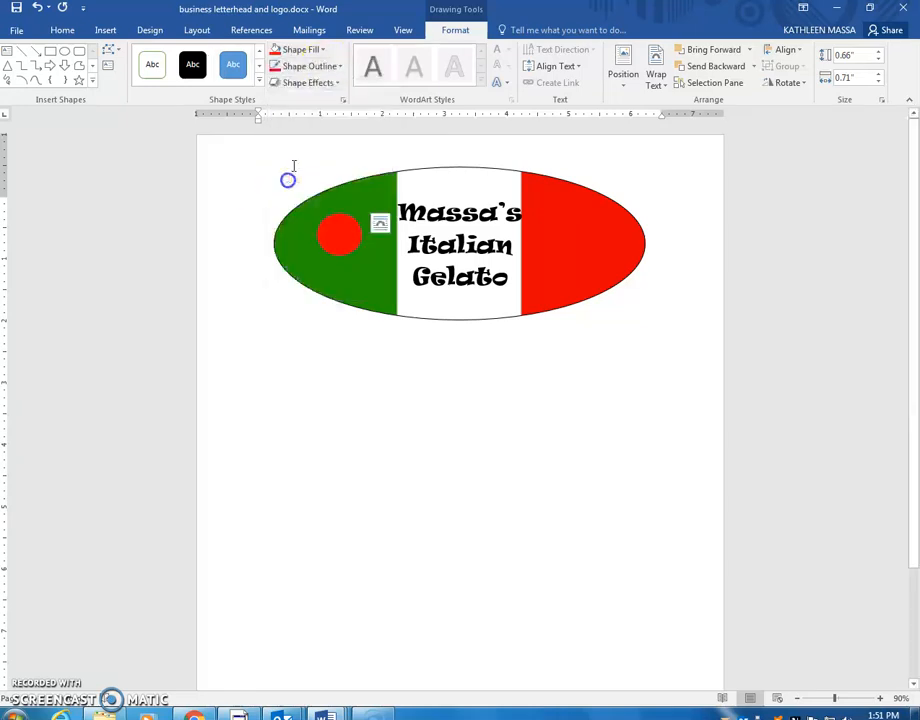
pyautogui.moveTo(331, 238); pyautogui.dragTo(346, 220)
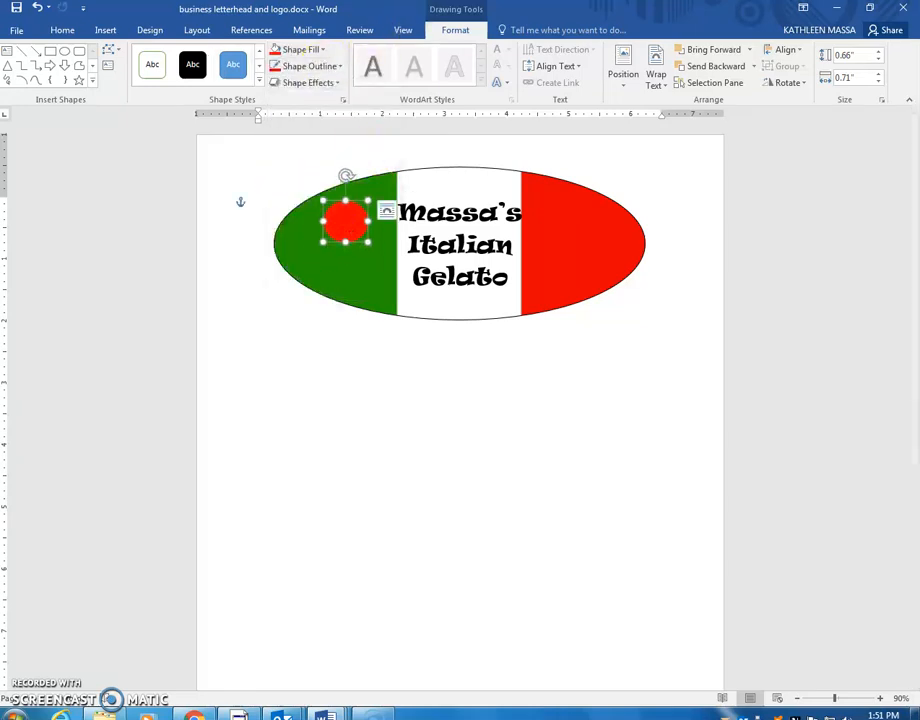
# Step: Draw a second small circle near the oval's upper left
pyautogui.click(107, 31)
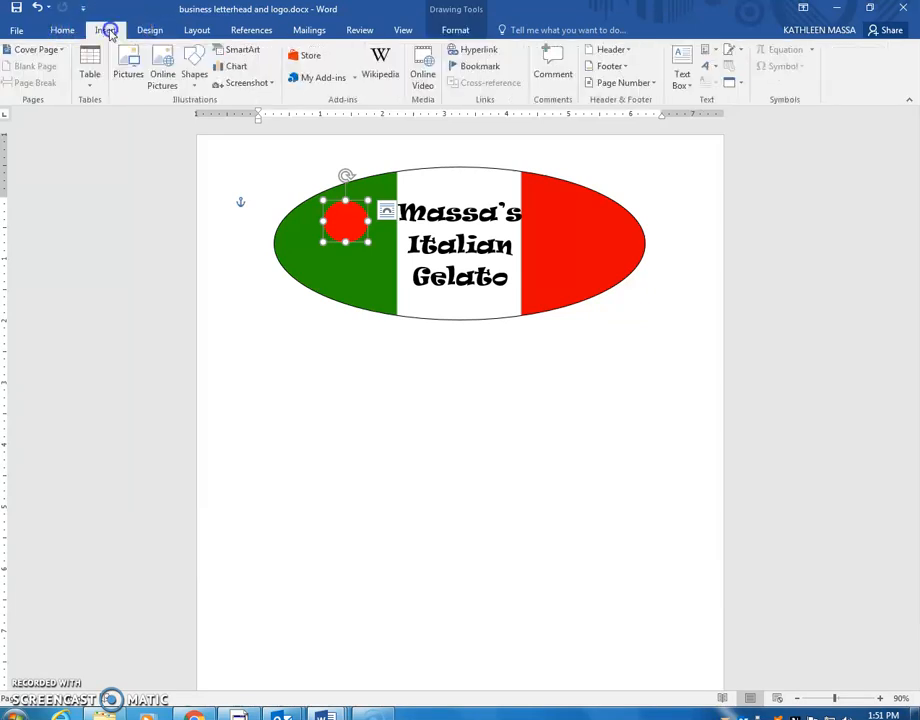
pyautogui.click(195, 80)
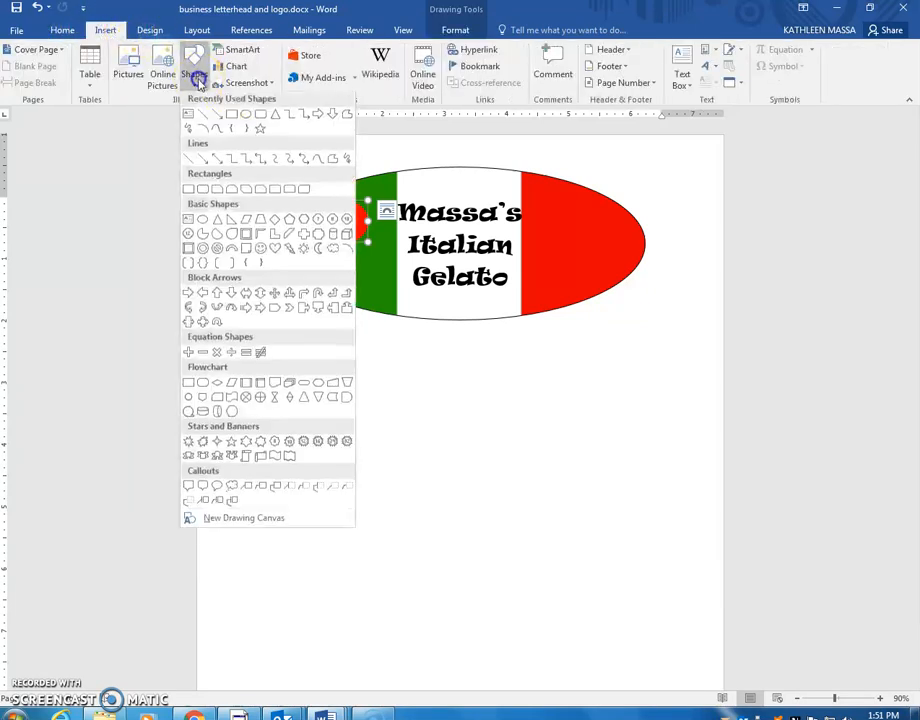
pyautogui.click(243, 111)
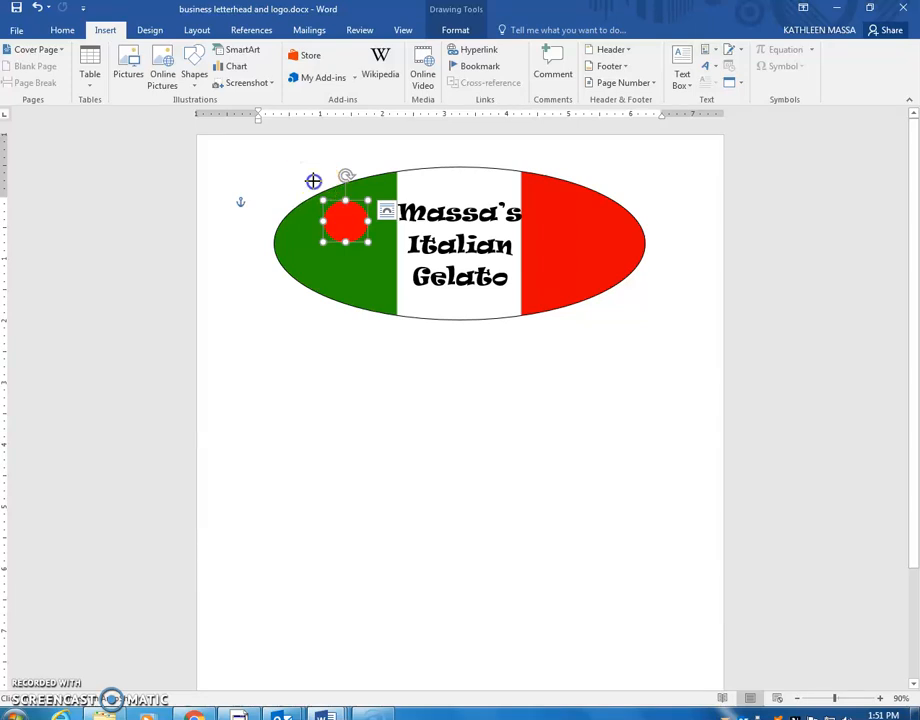
pyautogui.moveTo(314, 181); pyautogui.dragTo(345, 212)
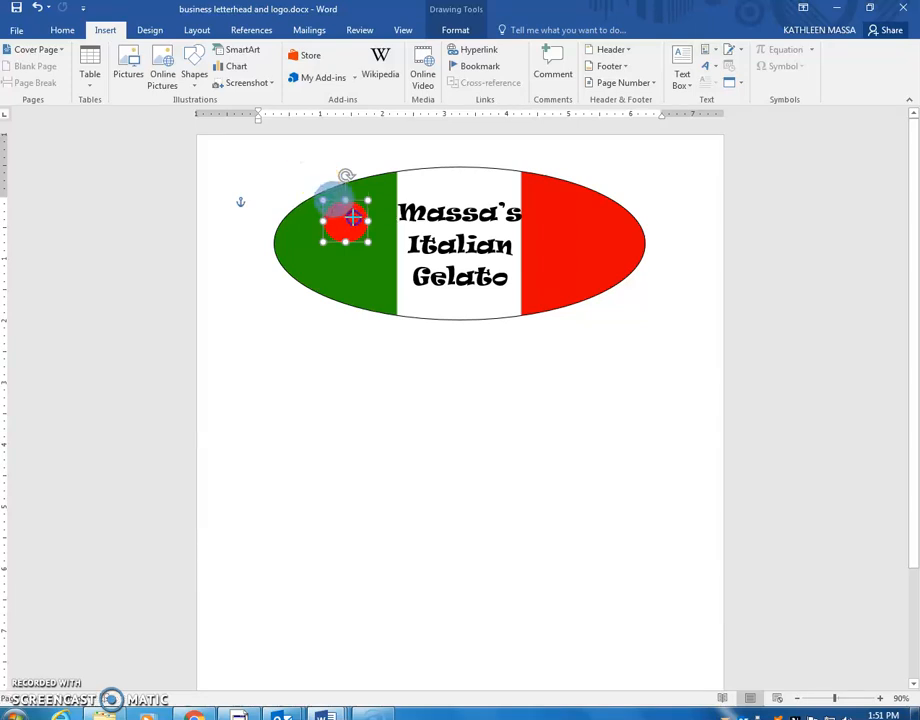
pyautogui.moveTo(350, 217); pyautogui.dragTo(338, 207)
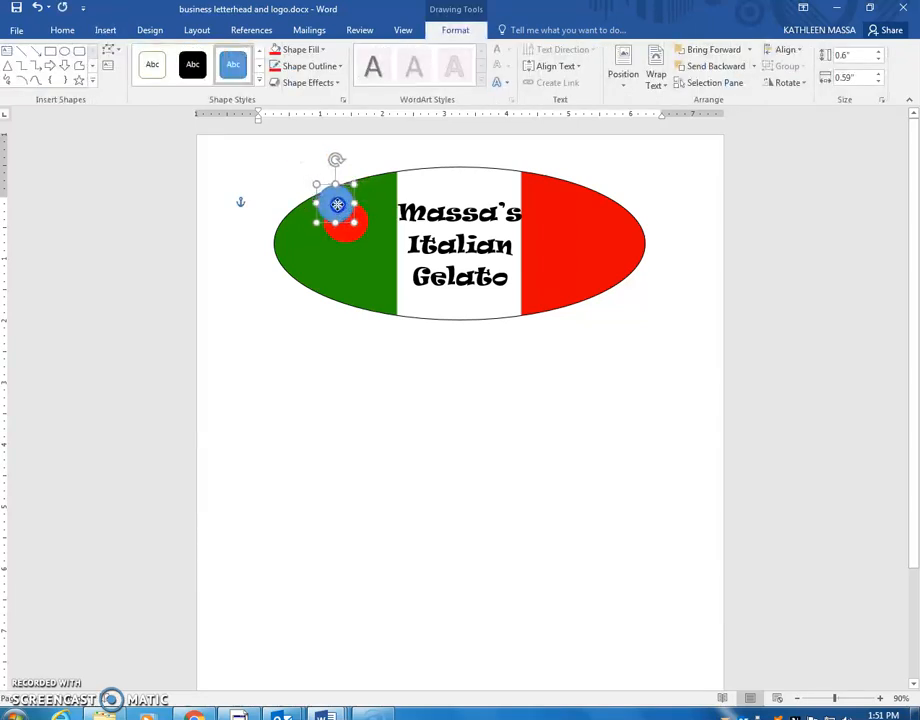
# Step: Make the new circle yellow with a yellow outline and set it atop the red circle
pyautogui.click(320, 50)
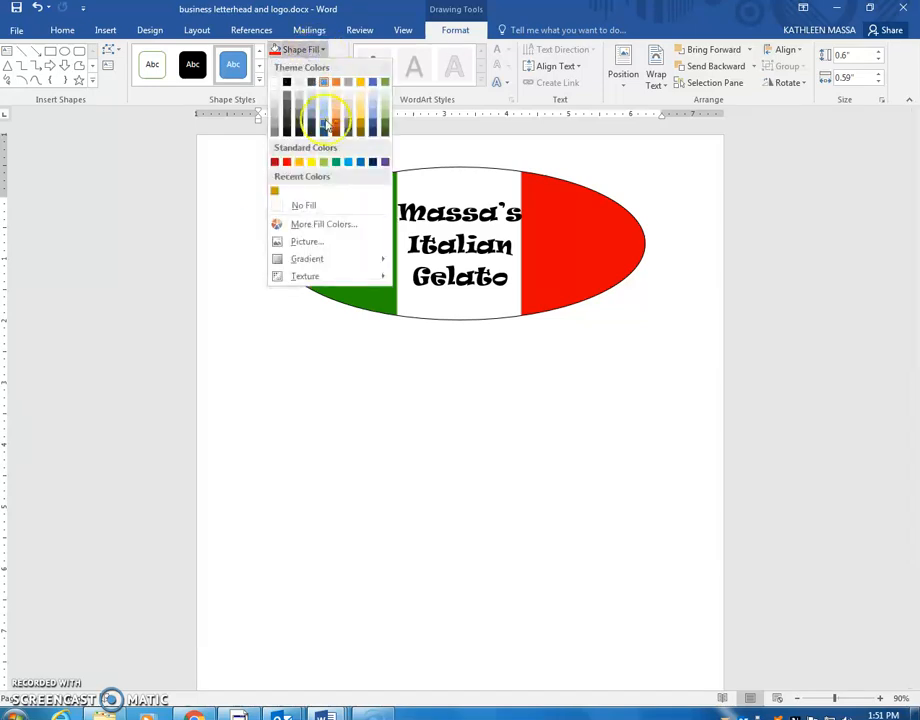
pyautogui.click(311, 163)
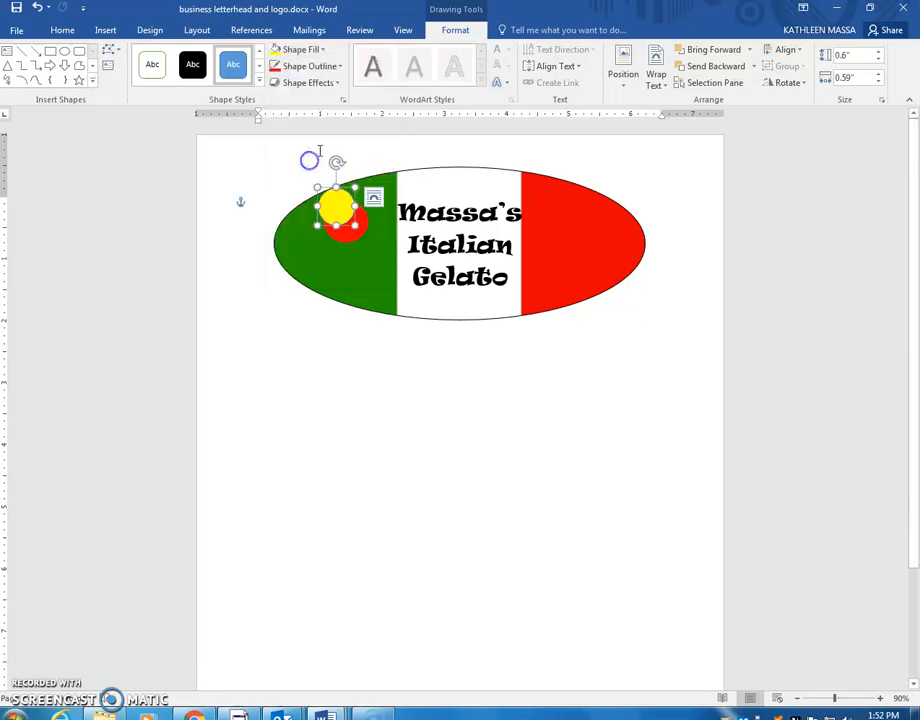
pyautogui.click(312, 66)
pyautogui.click(310, 182)
pyautogui.click(332, 203)
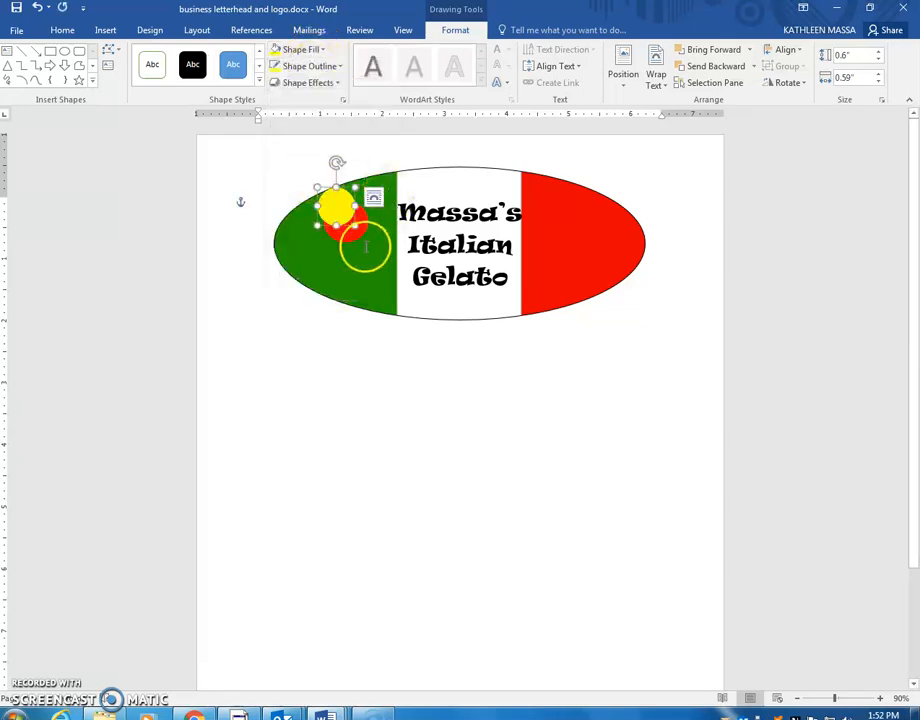
pyautogui.moveTo(345, 237); pyautogui.dragTo(341, 235)
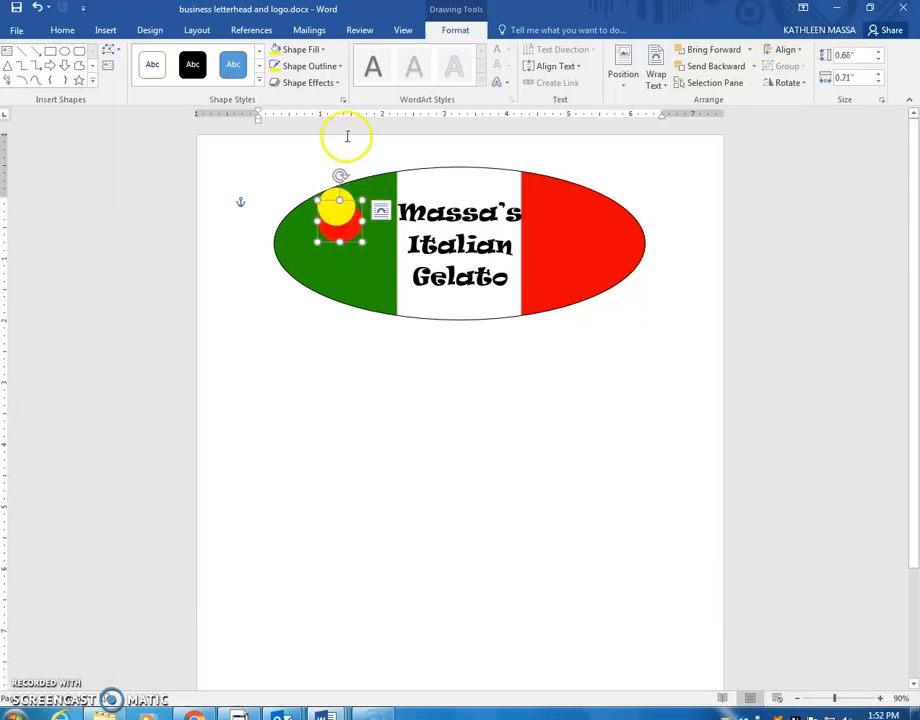
pyautogui.click(105, 30)
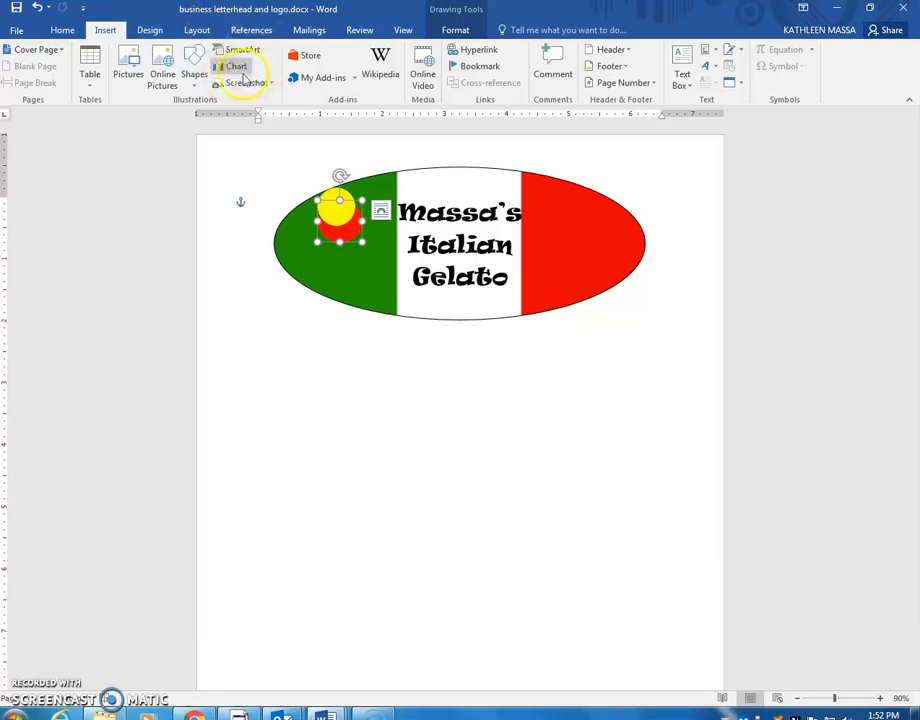
pyautogui.click(196, 76)
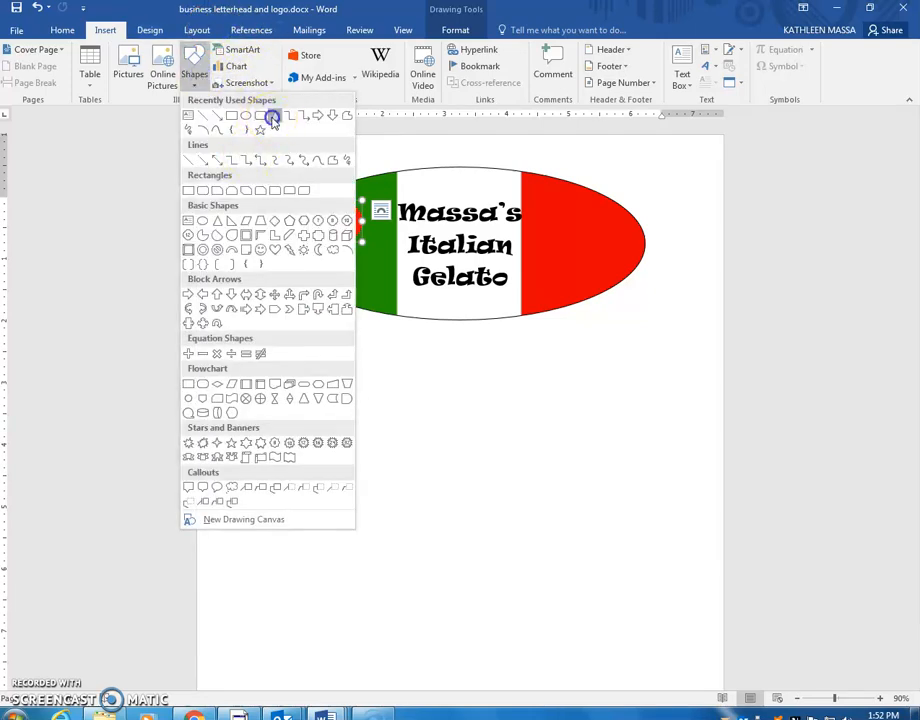
# Step: Draw a triangle beneath the two scoops and rotate it to point down
pyautogui.click(274, 116)
pyautogui.moveTo(363, 287); pyautogui.dragTo(389, 237)
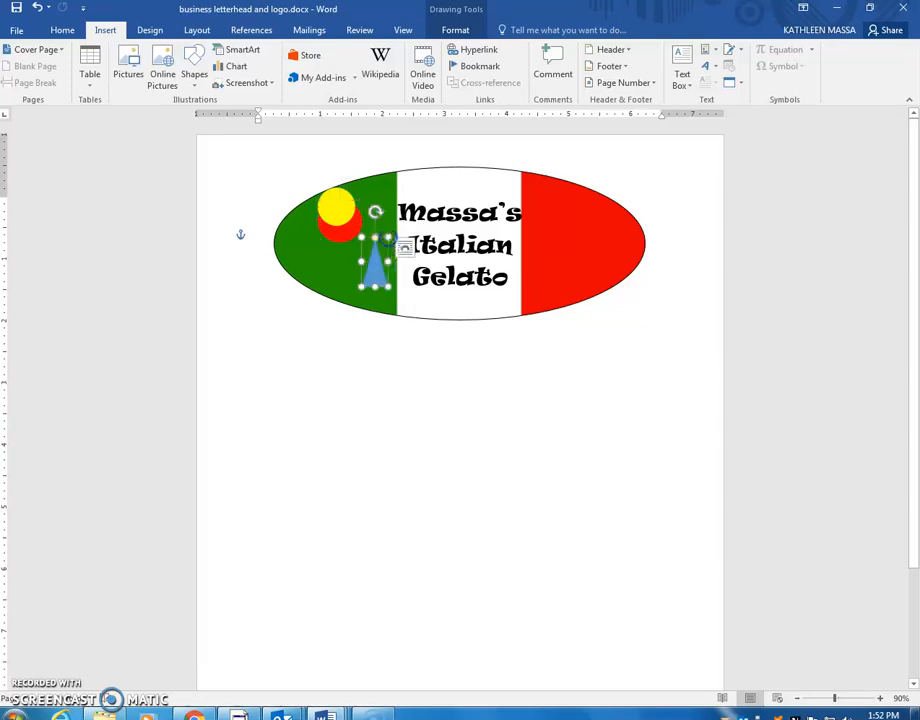
pyautogui.moveTo(381, 280); pyautogui.dragTo(362, 285)
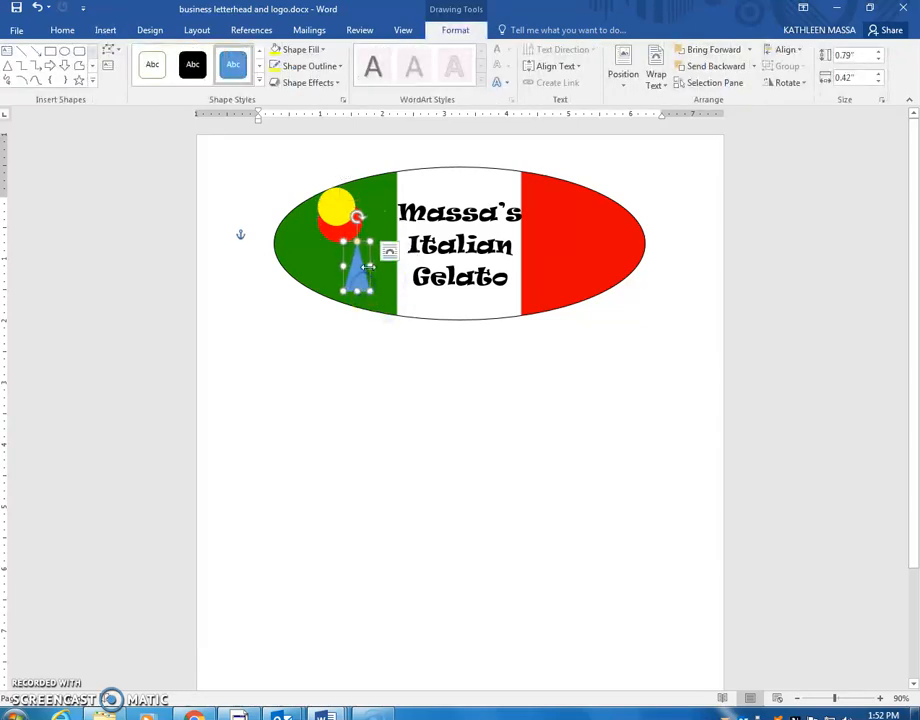
pyautogui.moveTo(358, 215); pyautogui.dragTo(361, 267)
pyautogui.click(366, 277)
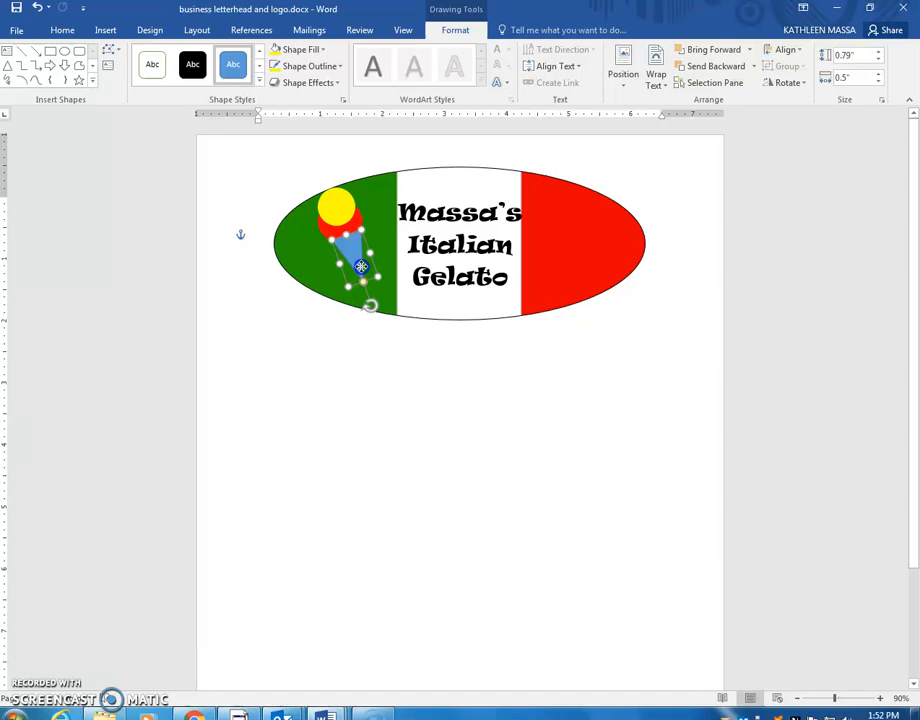
# Step: Fill the cone orange from the standard colour palette and give it an orange outline
pyautogui.click(305, 49)
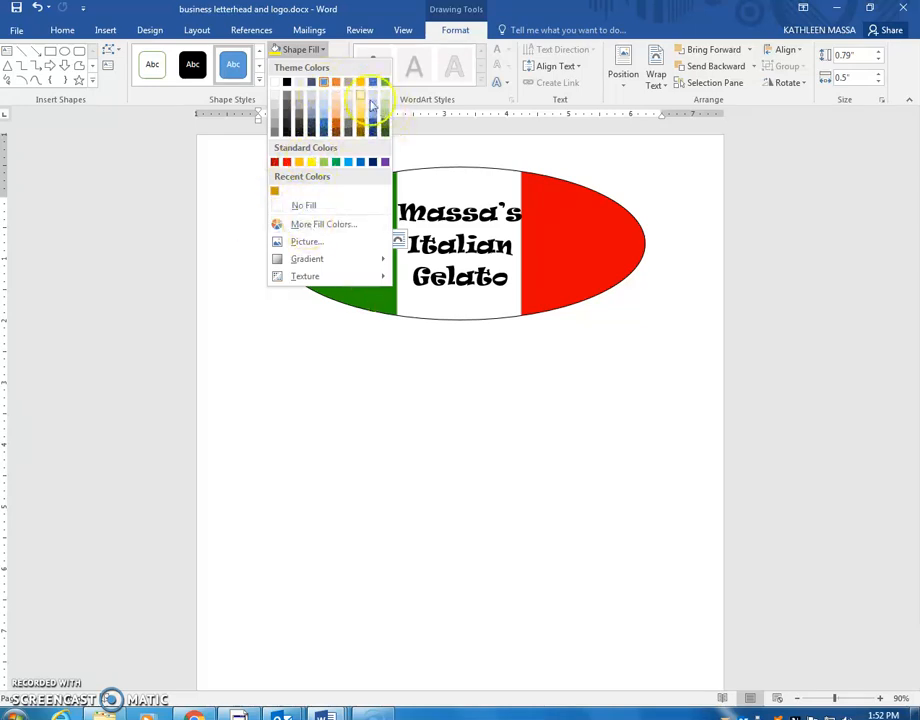
pyautogui.click(310, 232)
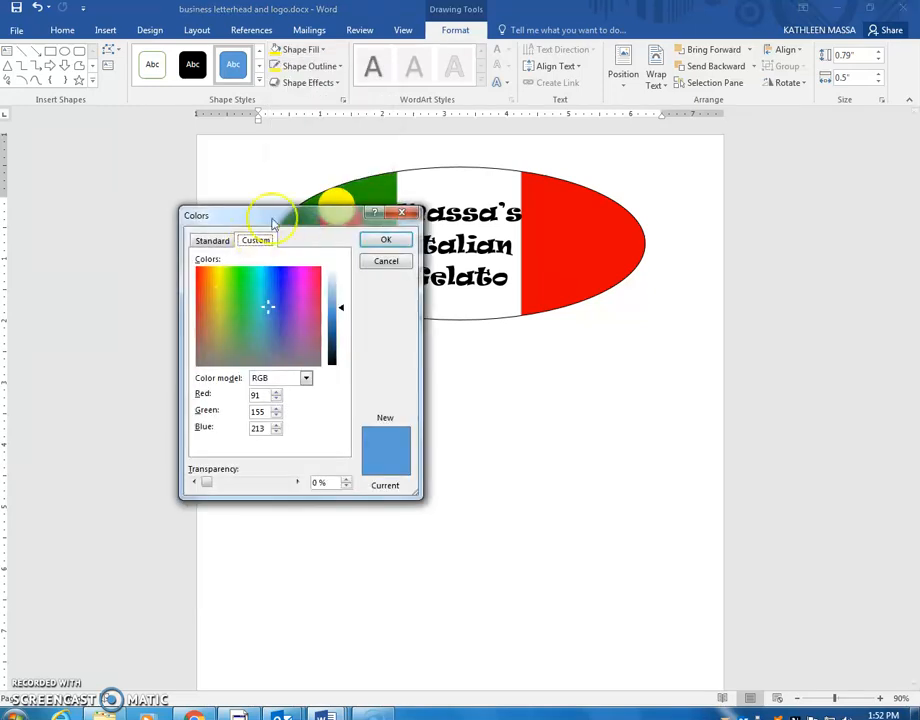
pyautogui.click(211, 241)
pyautogui.click(238, 370)
pyautogui.click(380, 240)
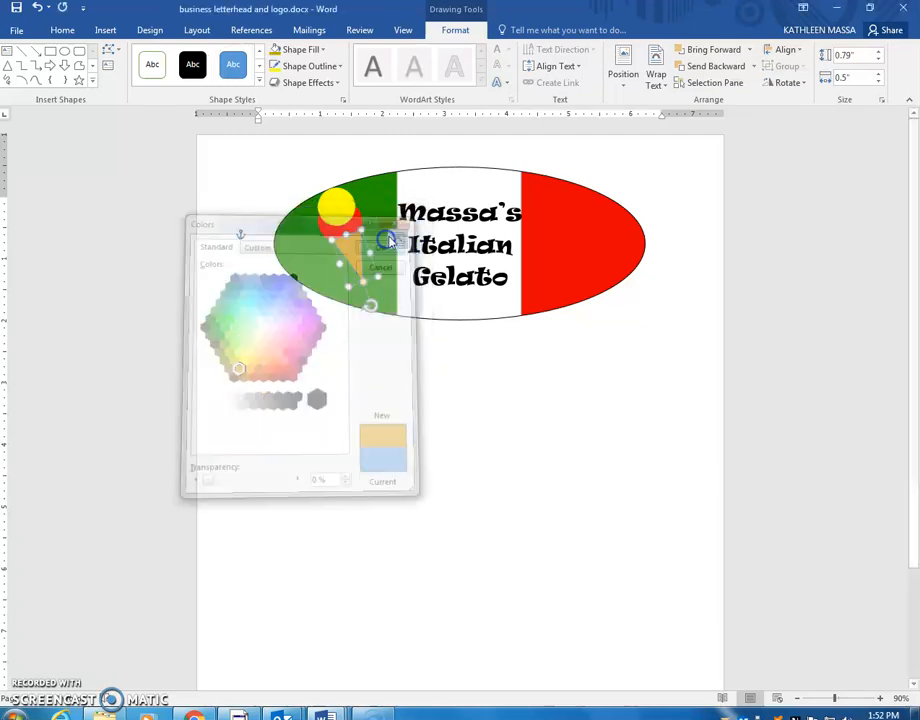
pyautogui.click(318, 67)
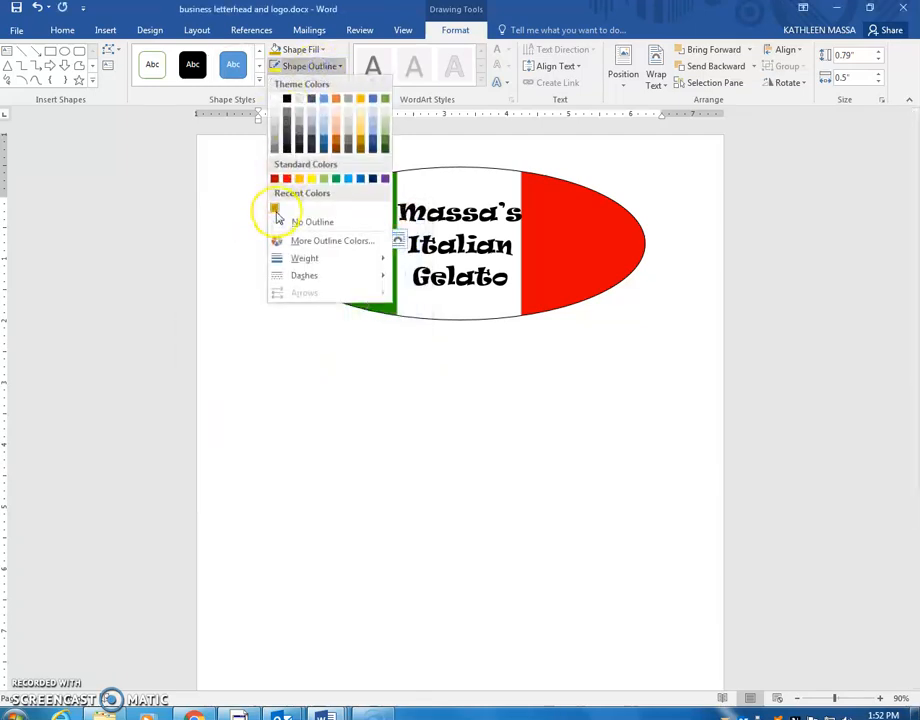
pyautogui.click(274, 207)
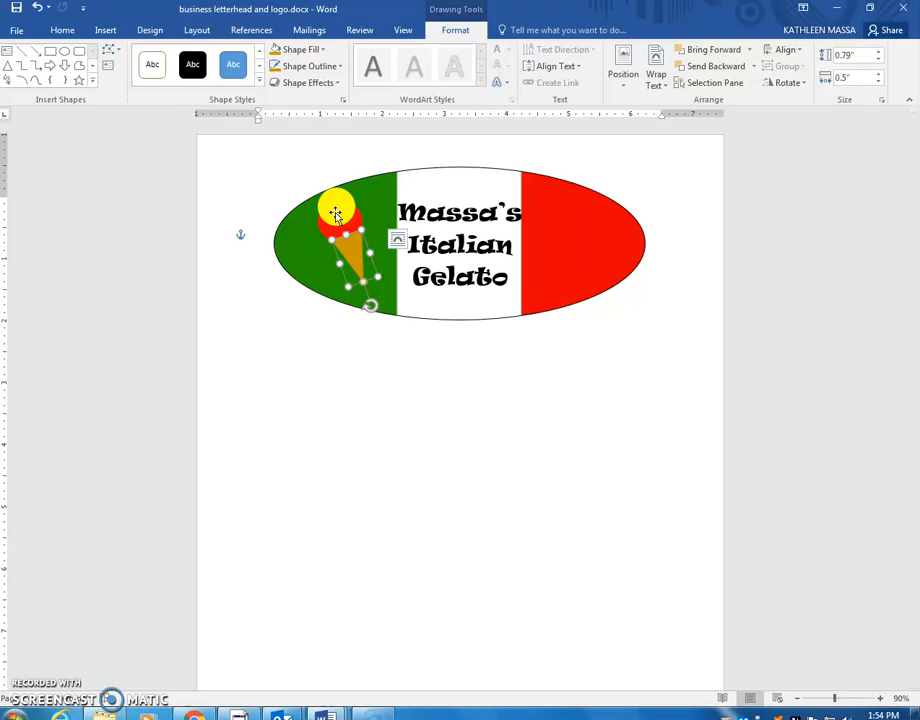
# Step: Select the orange cone with the red and yellow scoops and group them into one 1.54 x 0.85 inch ice cream
pyautogui.keyDown('shift'); pyautogui.click(336, 214); pyautogui.keyUp('shift')
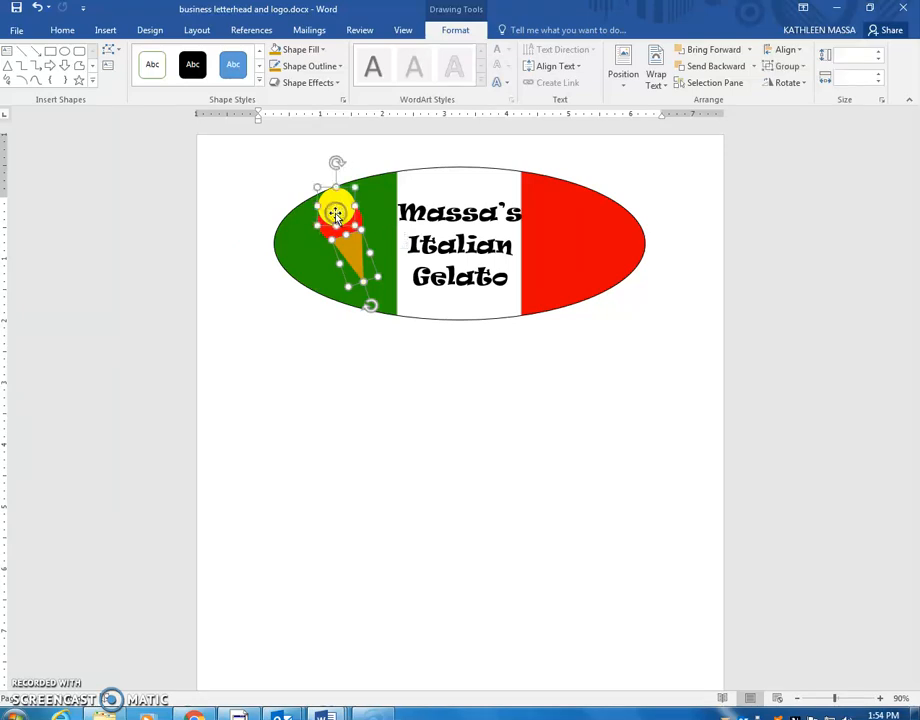
pyautogui.keyDown('shift'); pyautogui.click(332, 229); pyautogui.keyUp('shift')
pyautogui.keyDown('shift'); pyautogui.click(332, 208); pyautogui.keyUp('shift')
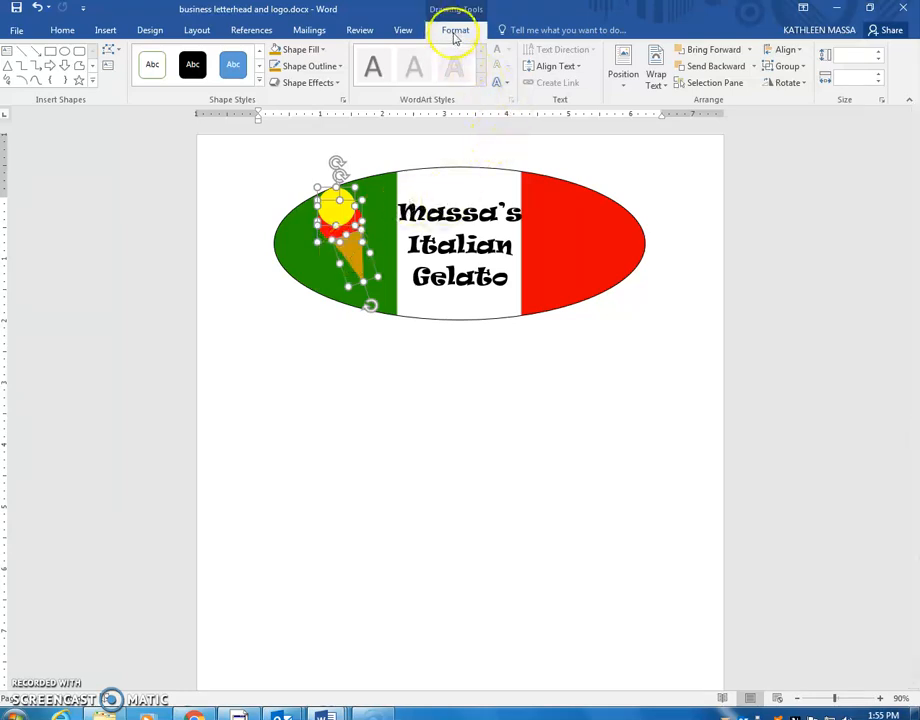
pyautogui.click(783, 66)
pyautogui.click(795, 80)
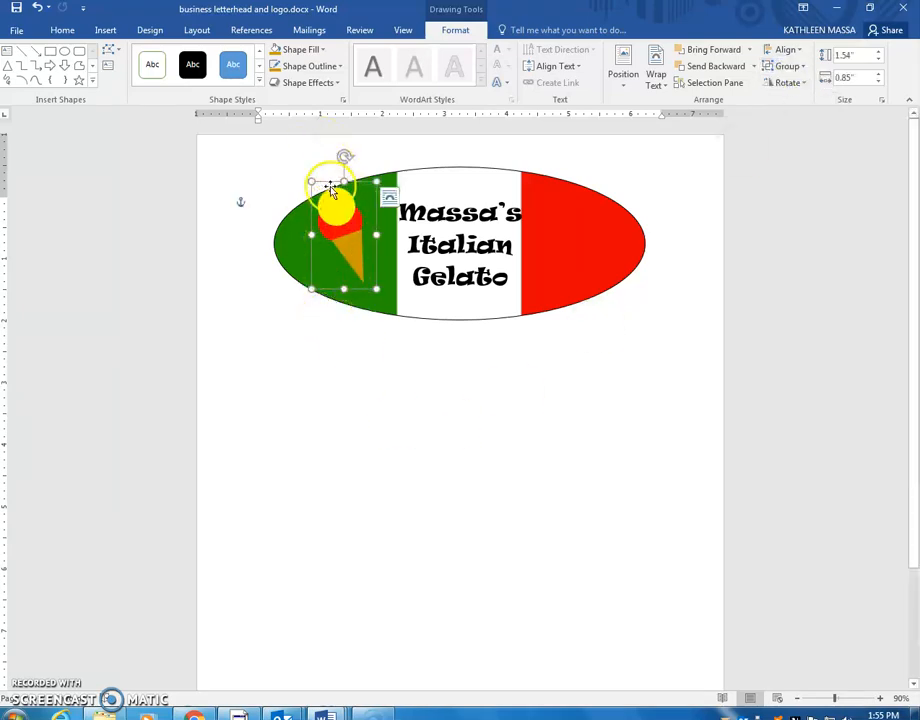
# Step: Copy and paste the grouped ice-cream cone, then move the copy onto the red right side of the oval
pyautogui.rightClick(326, 182)
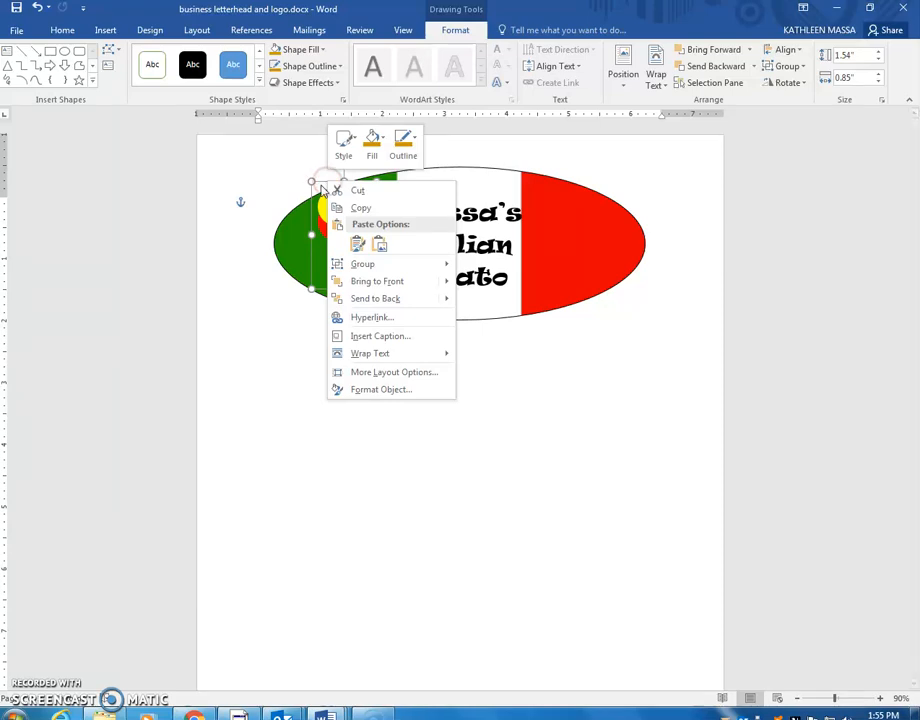
pyautogui.click(356, 206)
pyautogui.rightClick(604, 246)
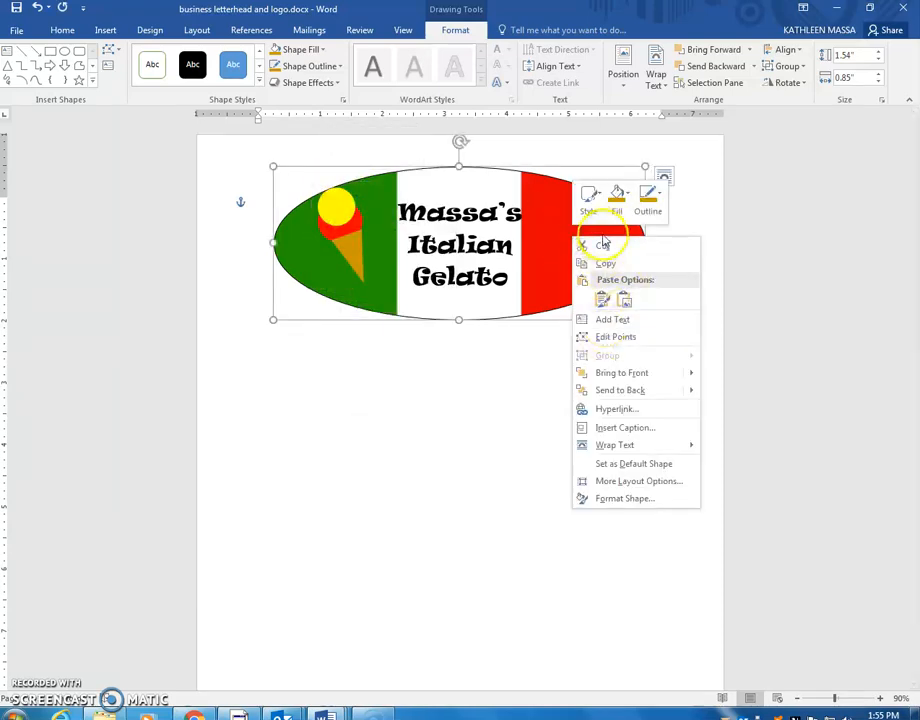
pyautogui.click(604, 300)
pyautogui.moveTo(314, 162); pyautogui.dragTo(583, 179)
# Step: Give the copied cone's lower scoop a pale green fill and a light green outline
pyautogui.click(567, 227)
pyautogui.click(560, 226)
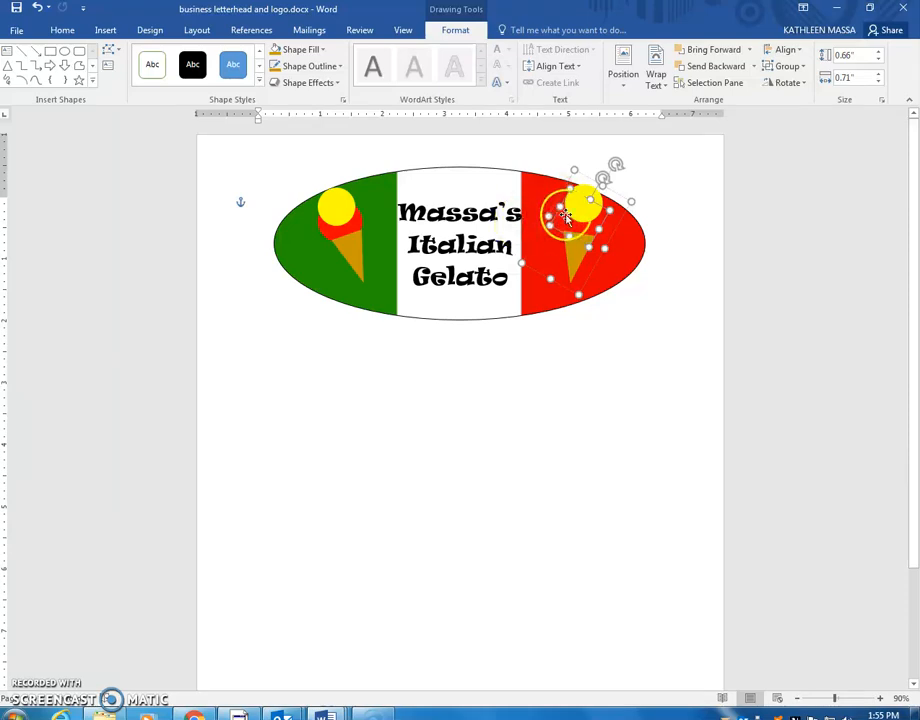
pyautogui.click(323, 55)
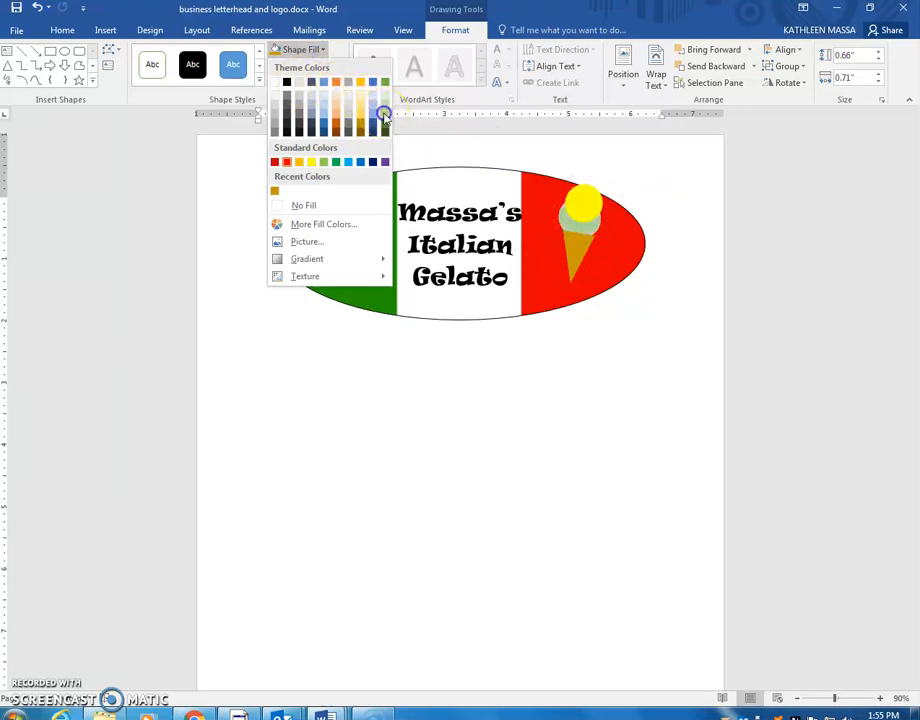
pyautogui.click(384, 118)
pyautogui.click(314, 50)
pyautogui.click(312, 50)
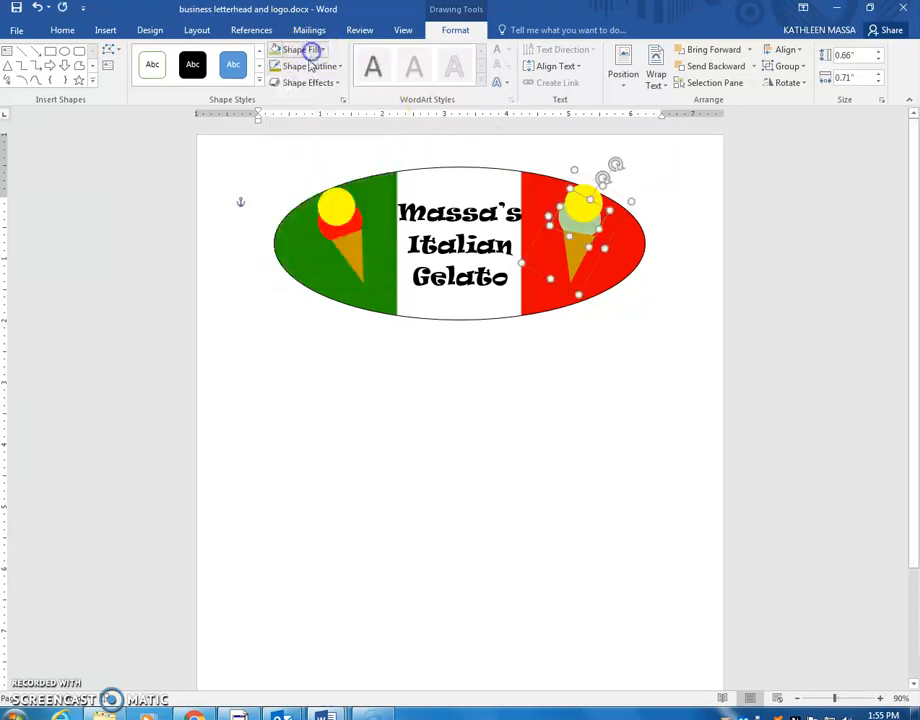
pyautogui.click(336, 66)
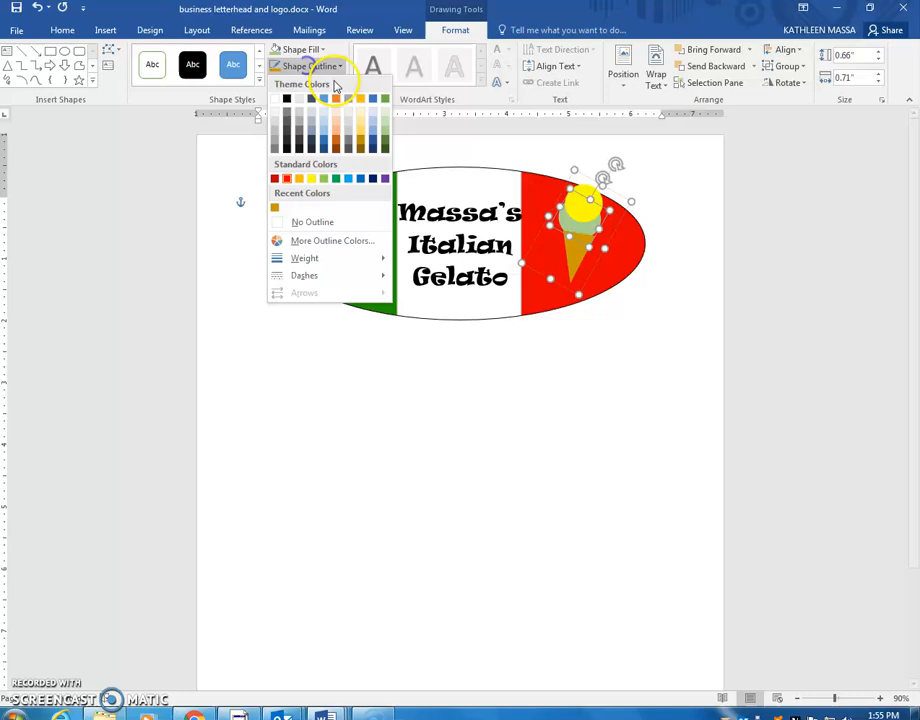
pyautogui.click(324, 180)
pyautogui.keyDown('shift'); pyautogui.click(574, 266); pyautogui.keyUp('shift')
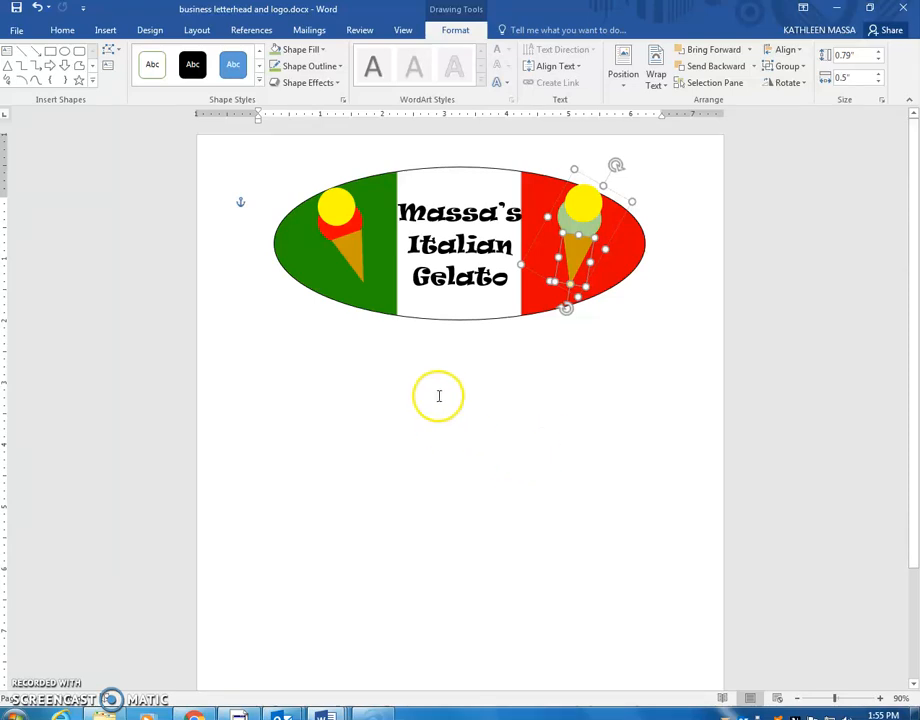
pyautogui.click(236, 532)
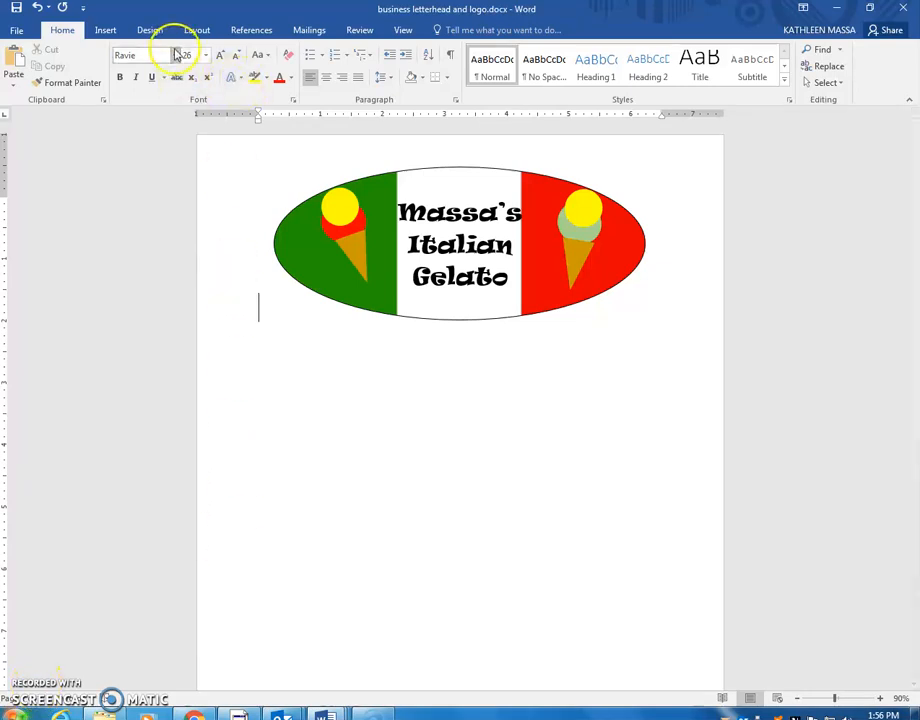
# Step: Set the typing format below the flag logo to 16 pt Comic Sans MS
pyautogui.click(205, 55)
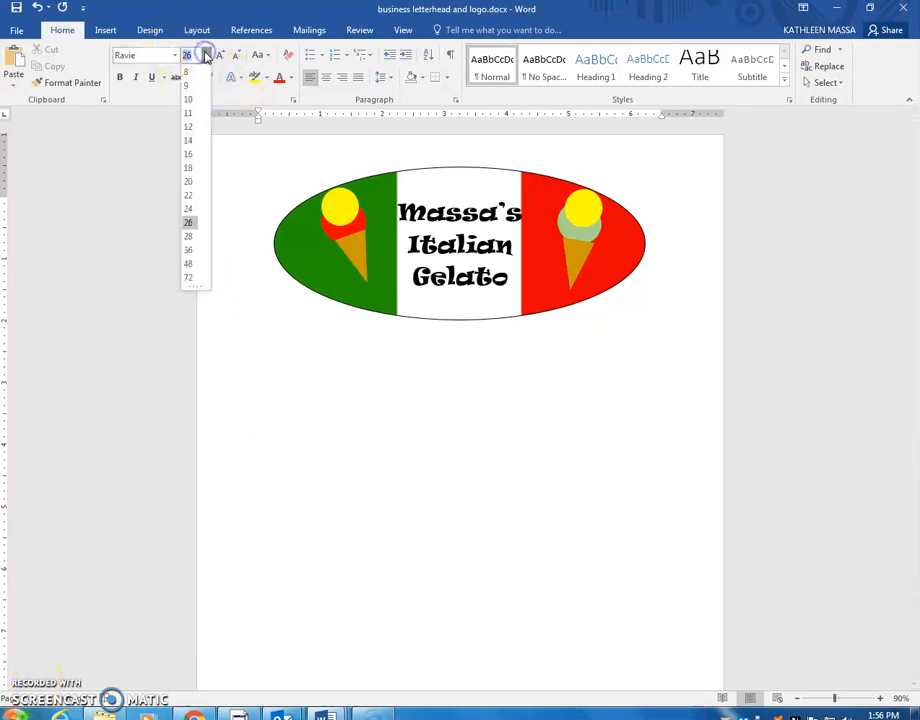
pyautogui.click(196, 162)
pyautogui.click(176, 58)
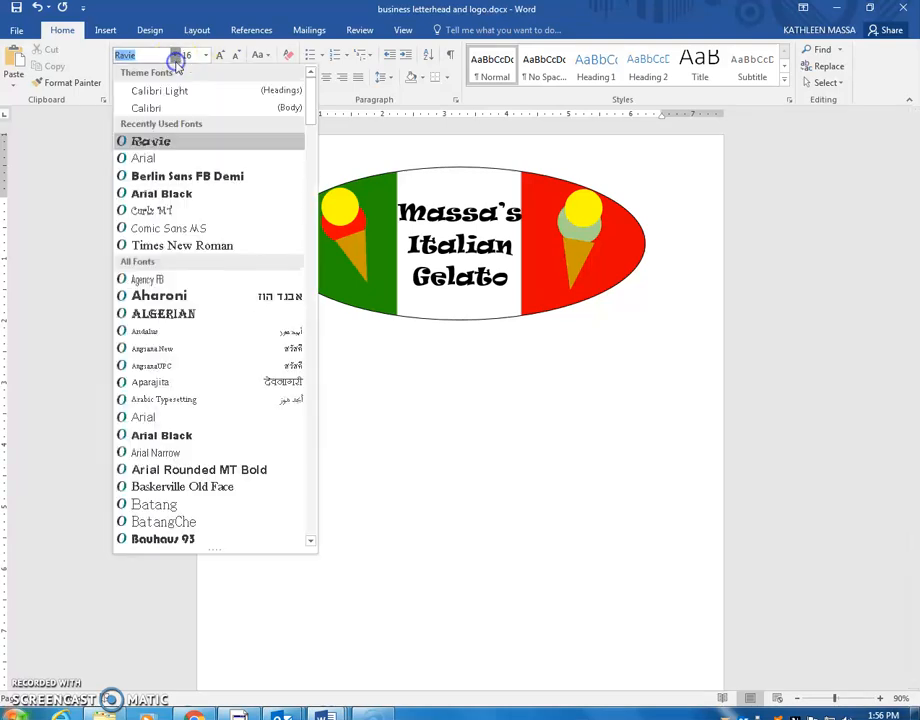
pyautogui.click(172, 228)
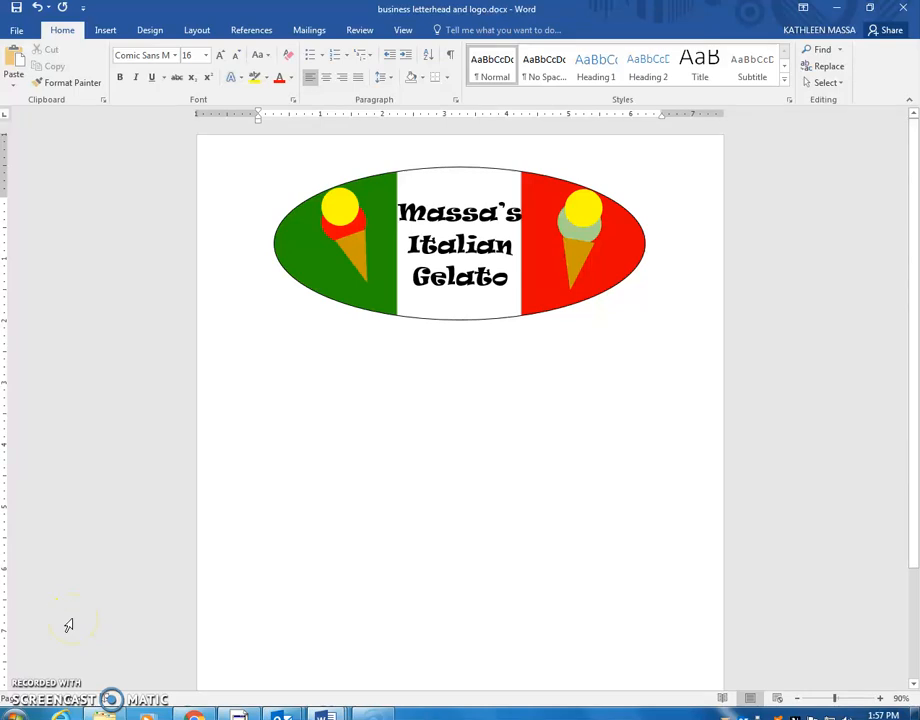
# Step: Type the sender's name and postal address on three lines, then remove the space after each paragraph
pyautogui.write('Ms.Massa')
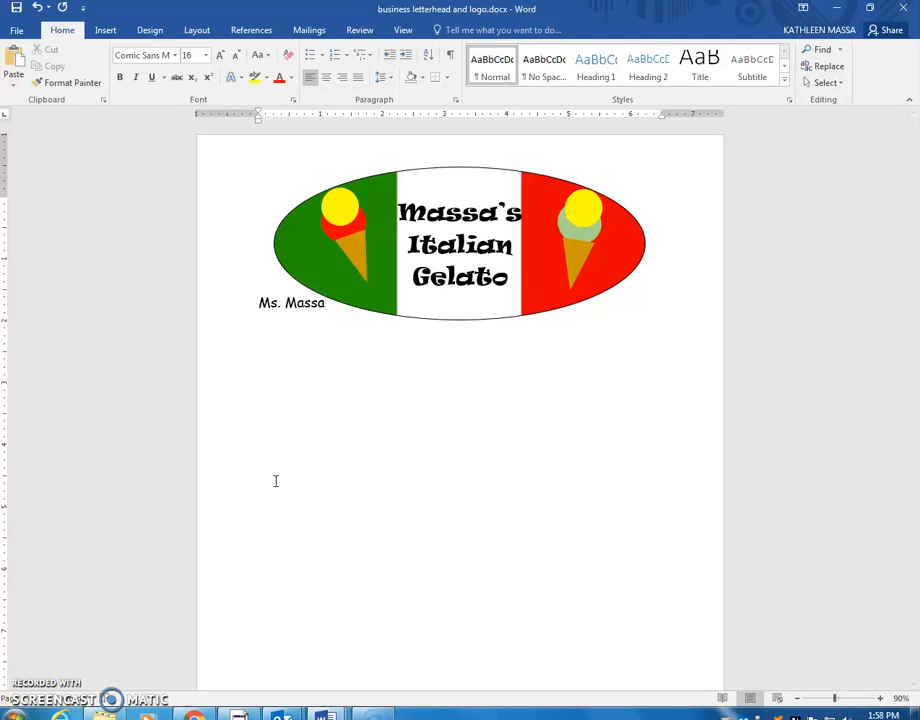
pyautogui.press('Return')
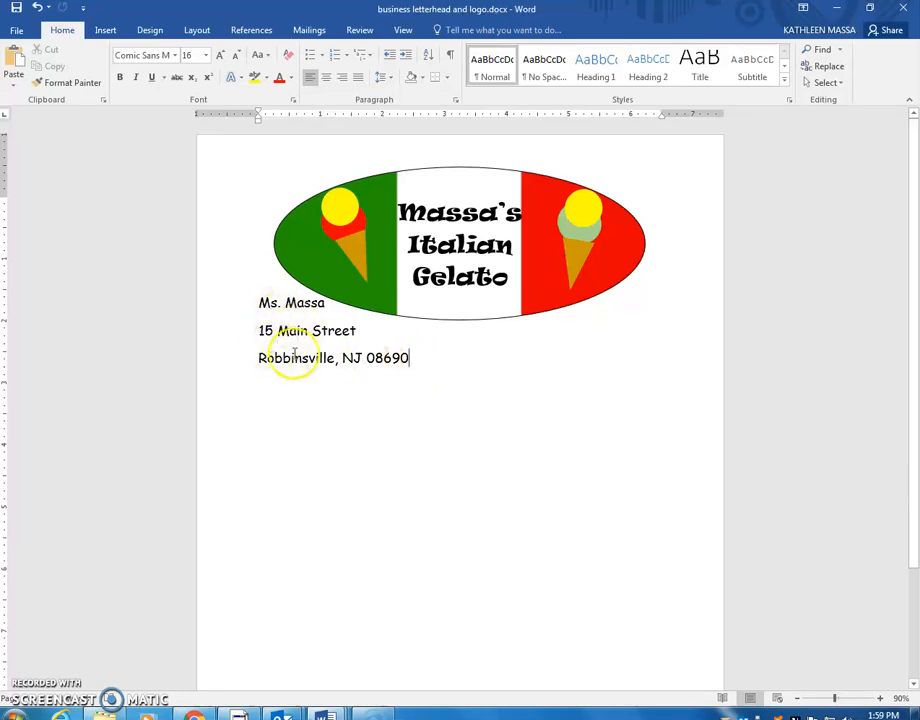
pyautogui.moveTo(420, 360); pyautogui.dragTo(254, 306)
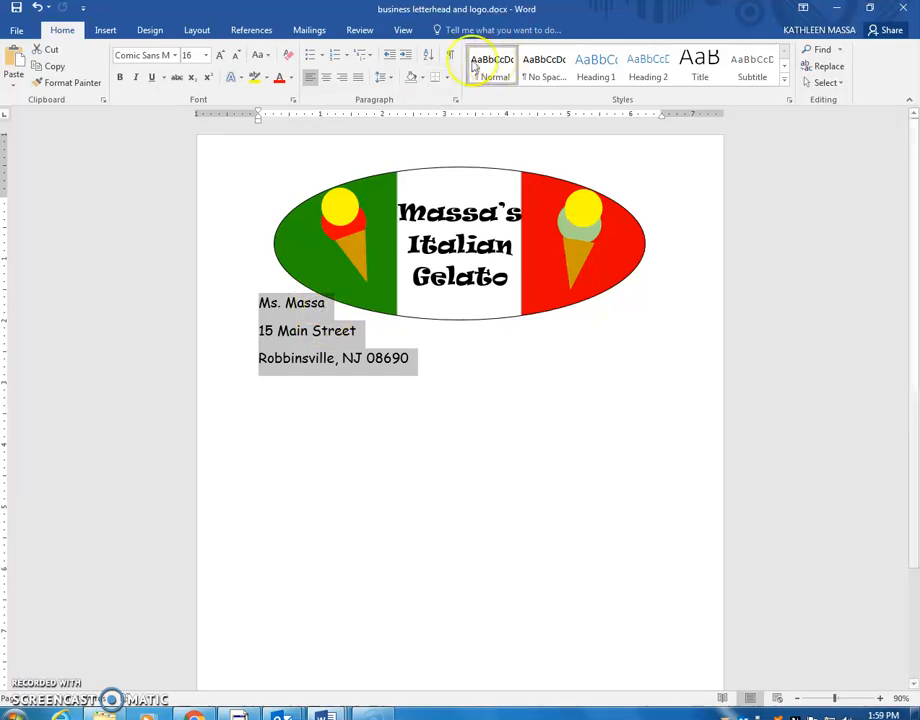
pyautogui.click(386, 78)
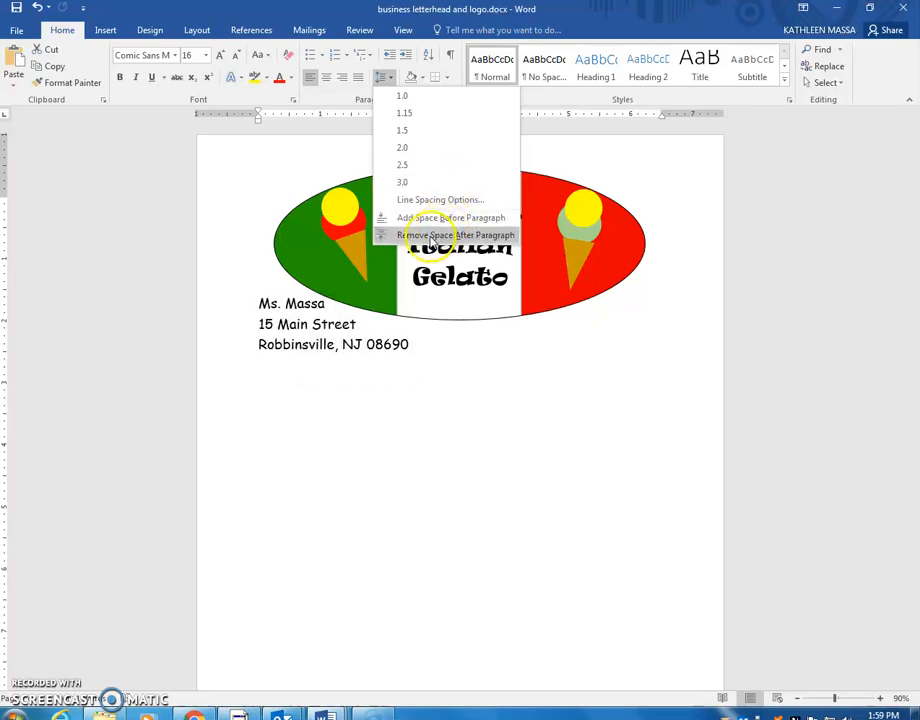
pyautogui.click(432, 238)
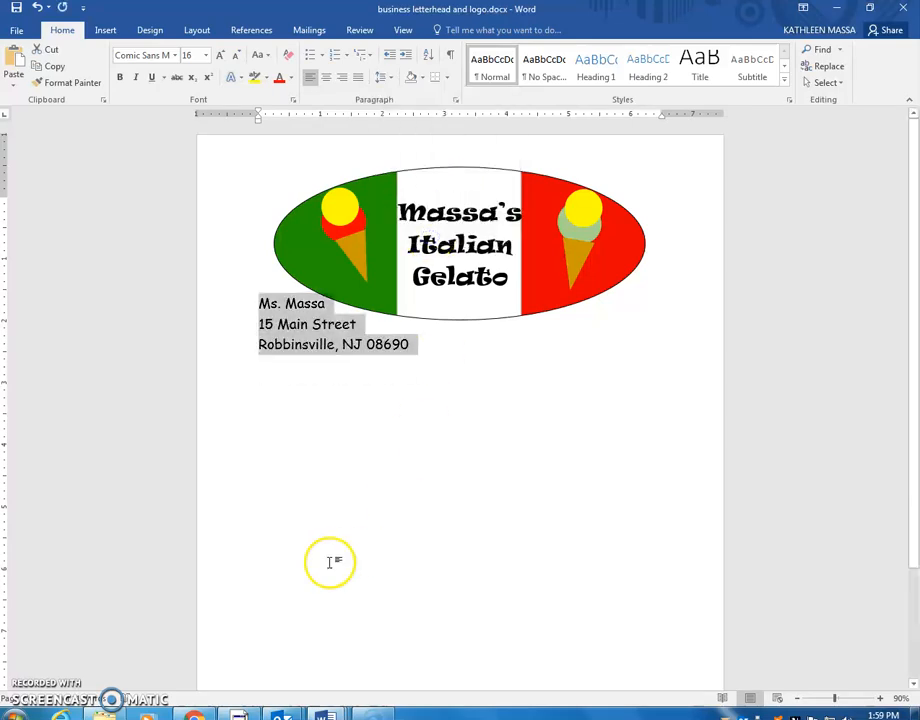
pyautogui.click(429, 349)
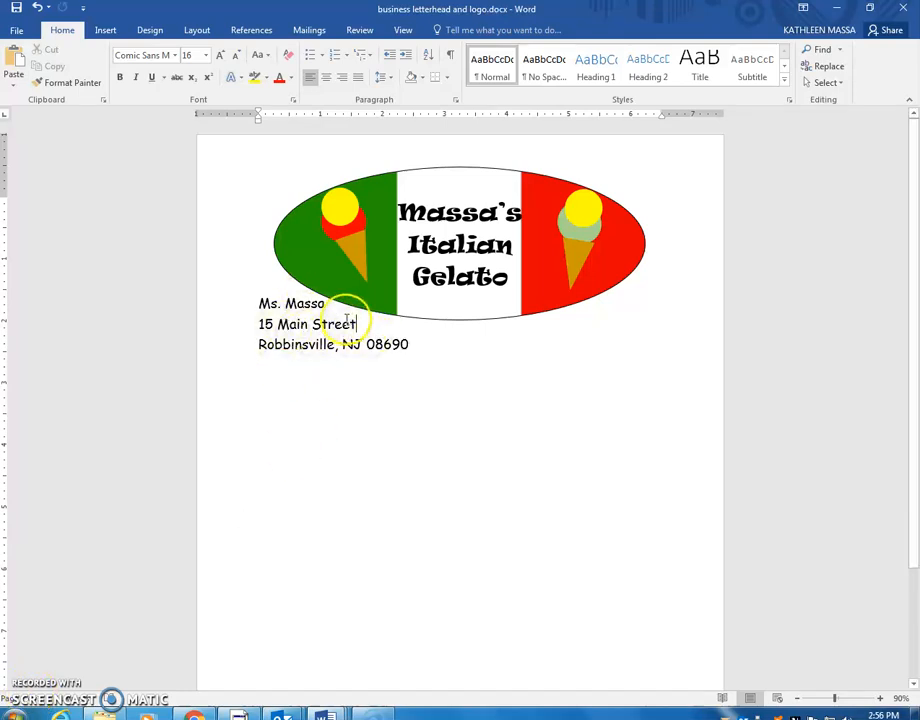
# Step: Type the business e-mail address at the right of the street line, pulling the wrapped text back onto it
pyautogui.click(422, 321)
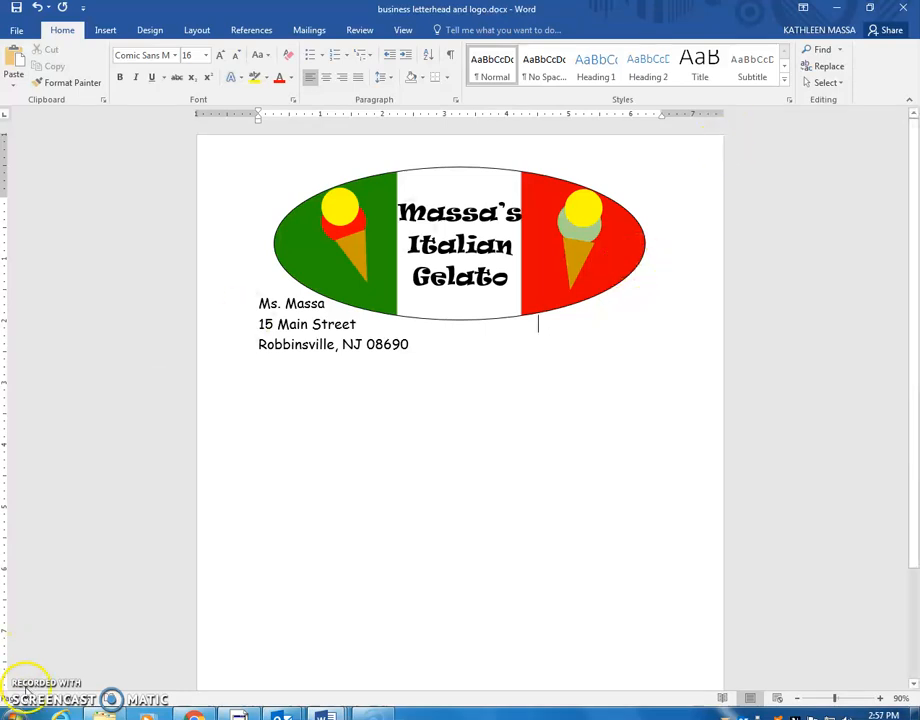
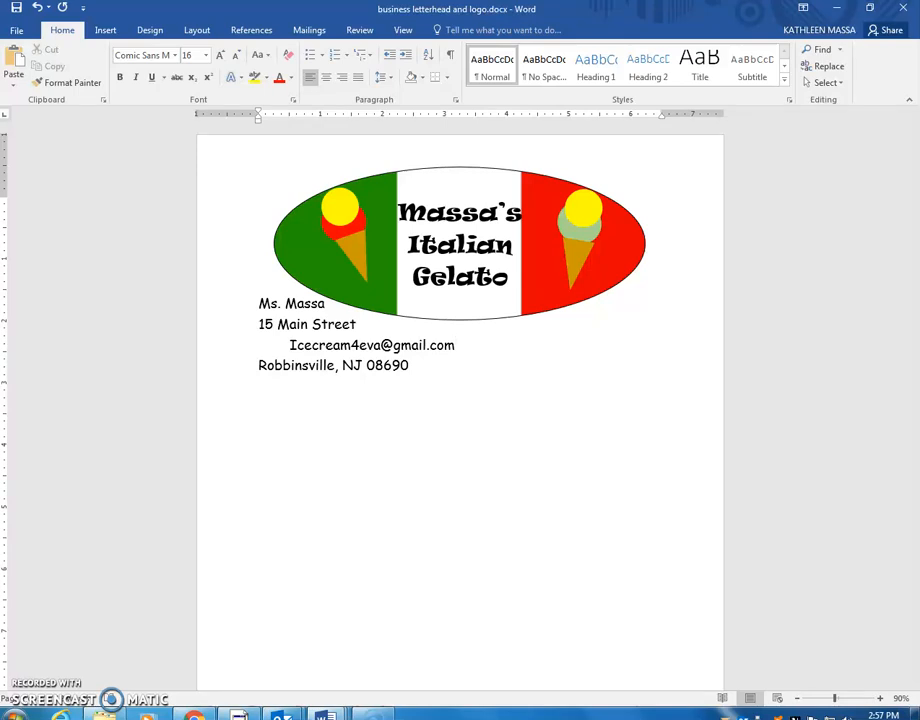
pyautogui.click(287, 345)
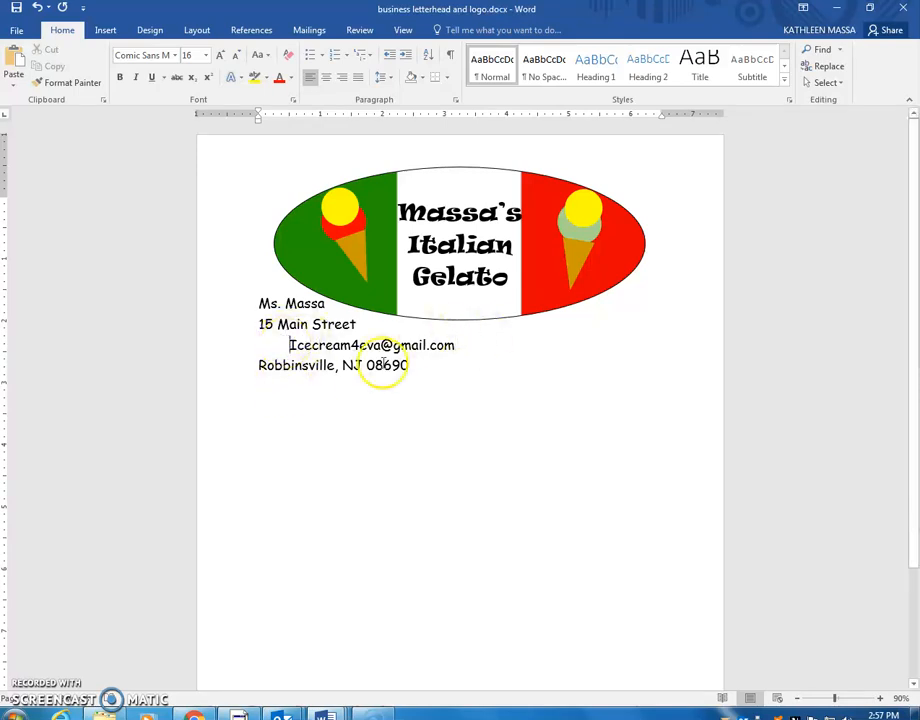
pyautogui.press('BackSpace')
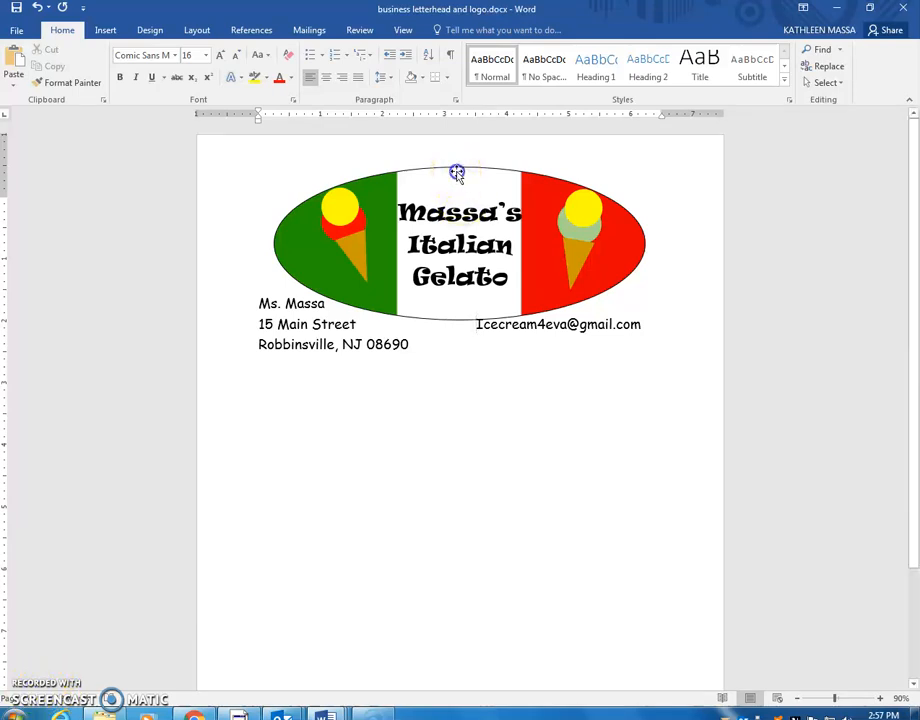
# Step: Type the business phone number after the city line and shift it to align under the e-mail
pyautogui.click(456, 172)
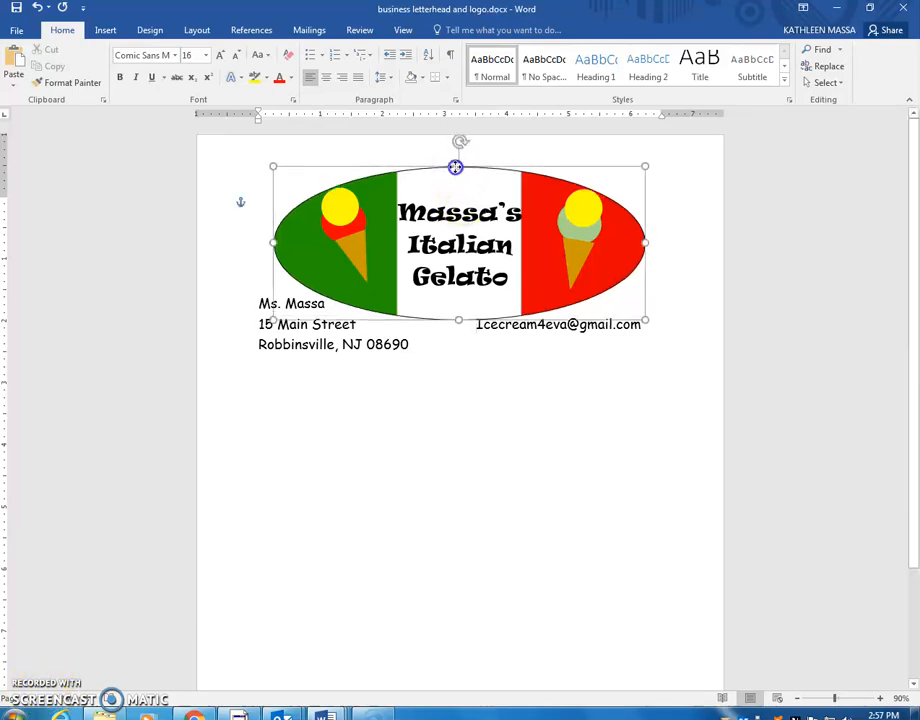
pyautogui.click(410, 345)
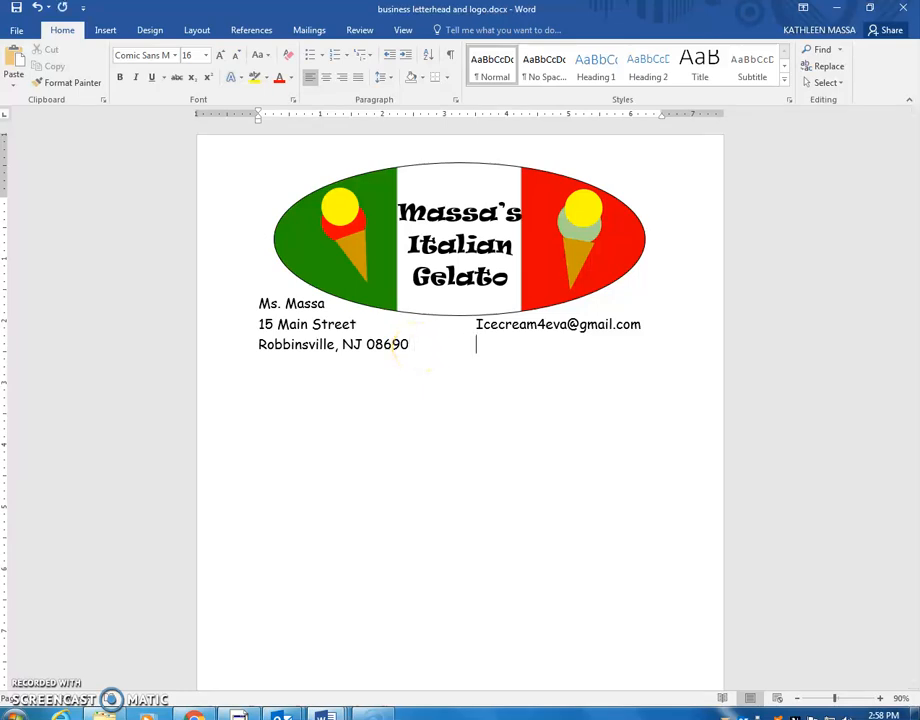
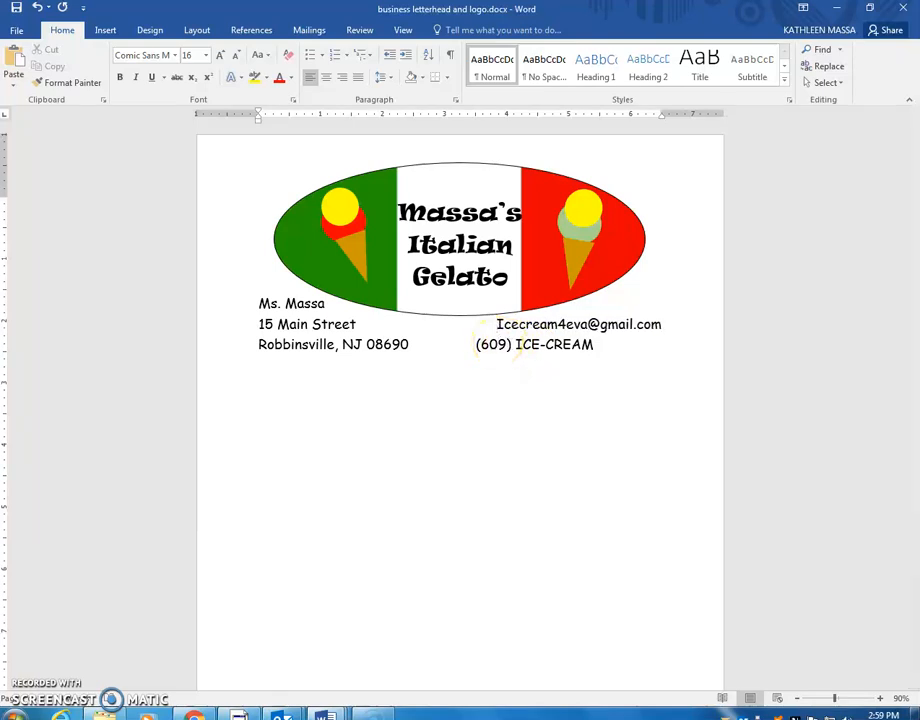
pyautogui.click(476, 344)
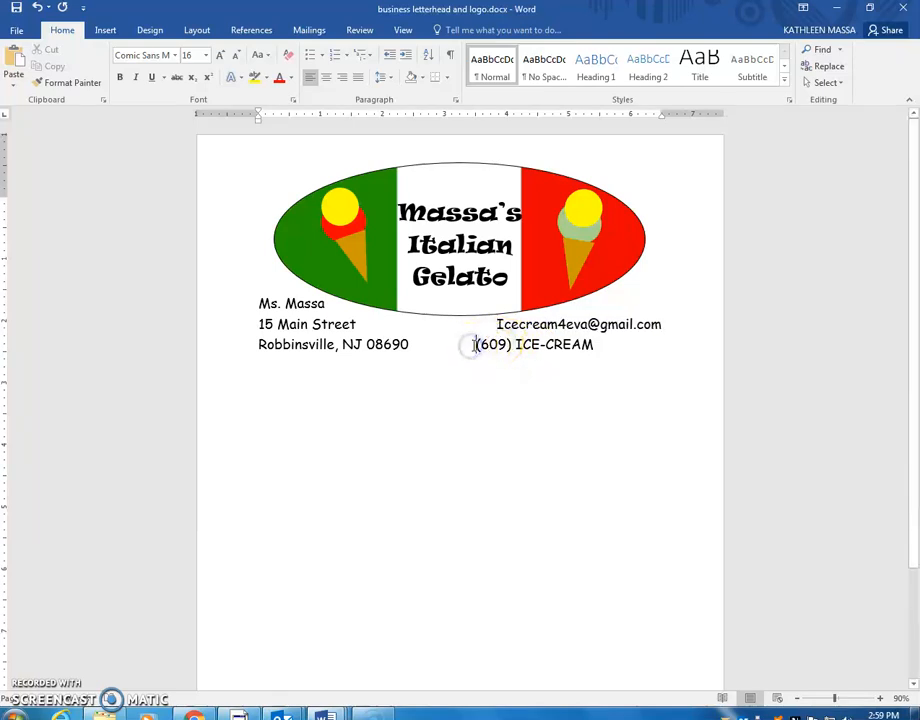